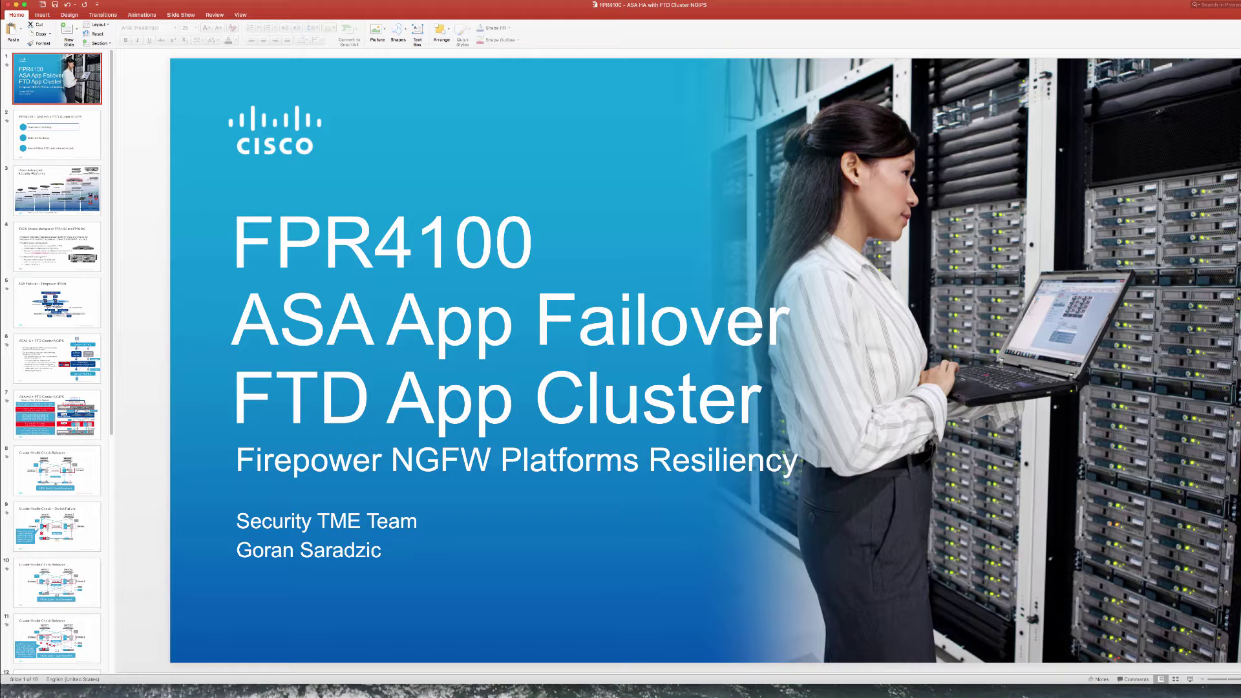
Step: Display agenda slide 2, which lists the three numbered topics
left_click(57, 134)
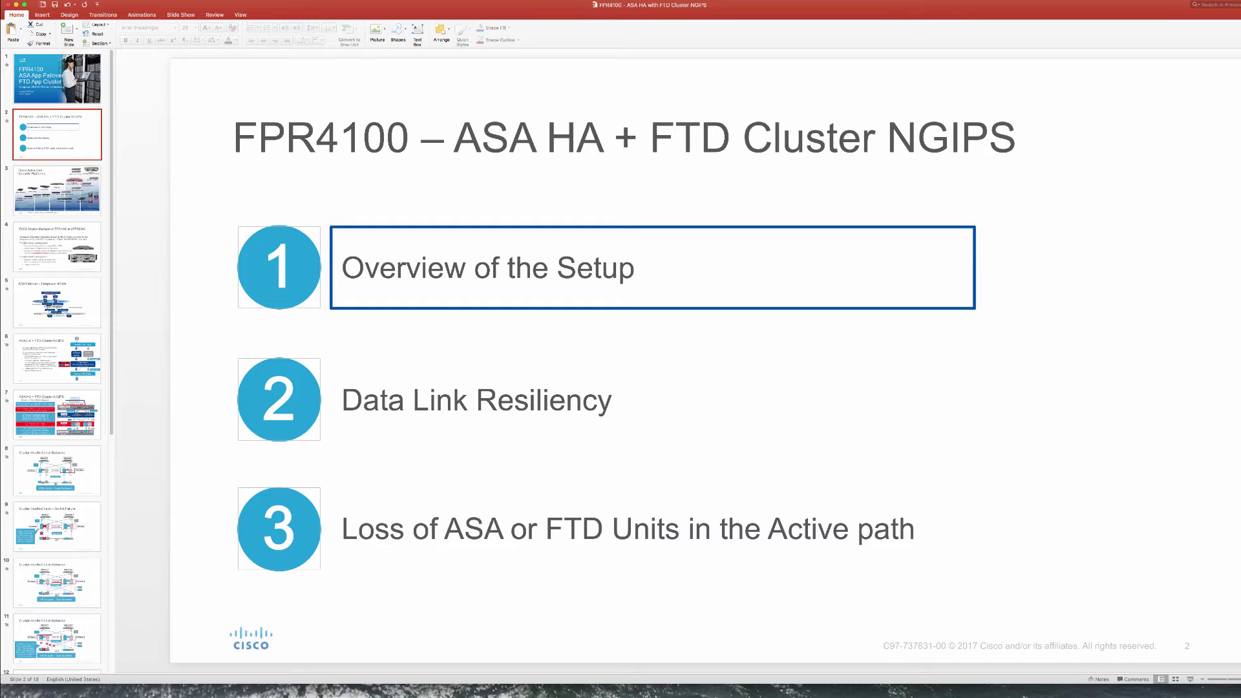
Step: Step from slide 3, Cisco Advanced Security Platforms, to slide 4, FXOS Chassis Manager
left_click(57, 190)
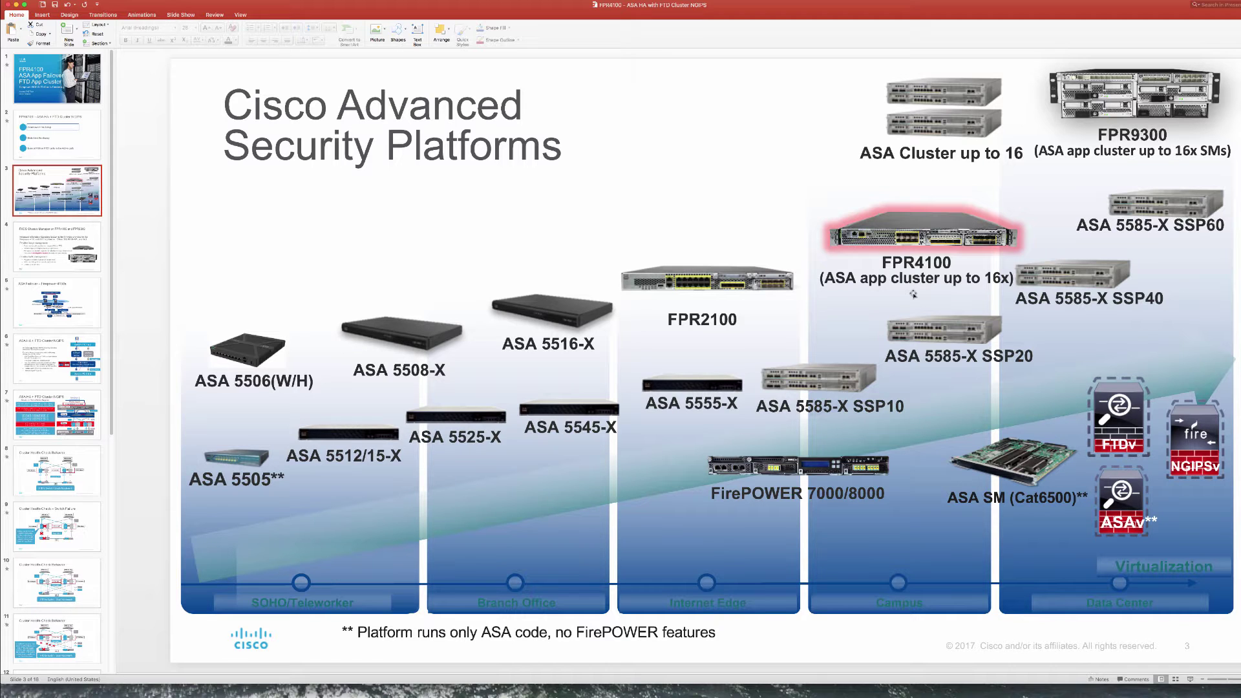
left_click(90, 240)
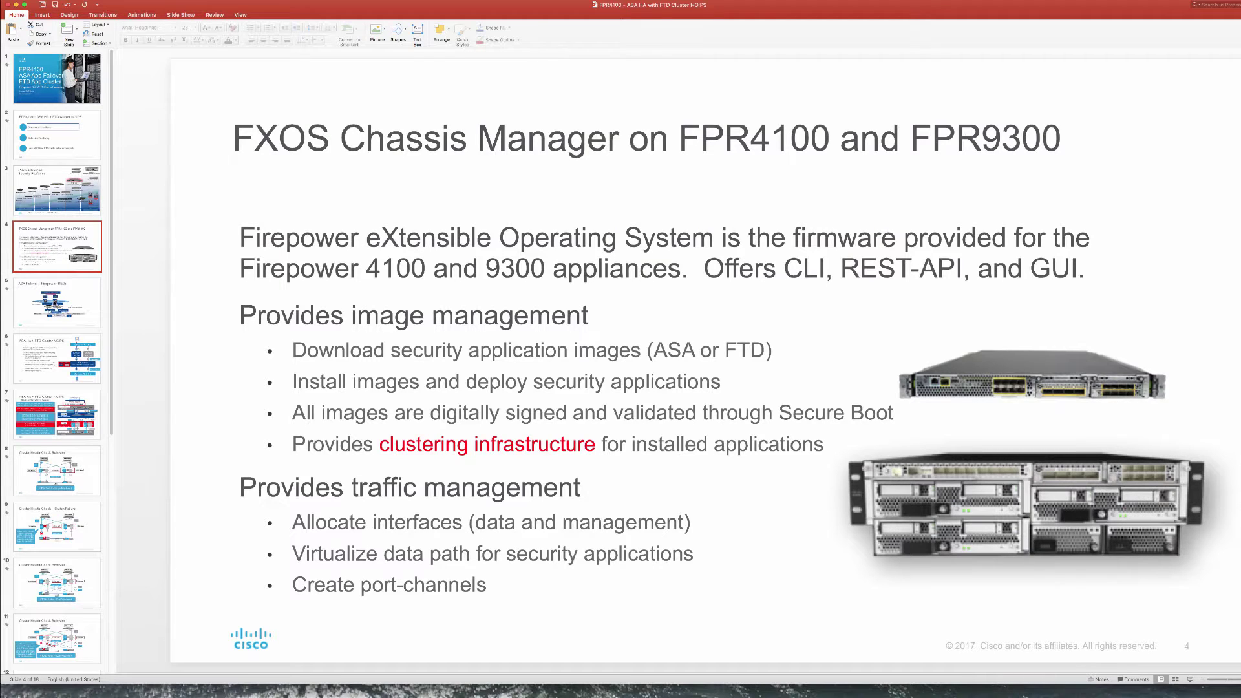
Step: Display slide 5's diagram of the HA pair, vPC links and Nexus switches
left_click(52, 302)
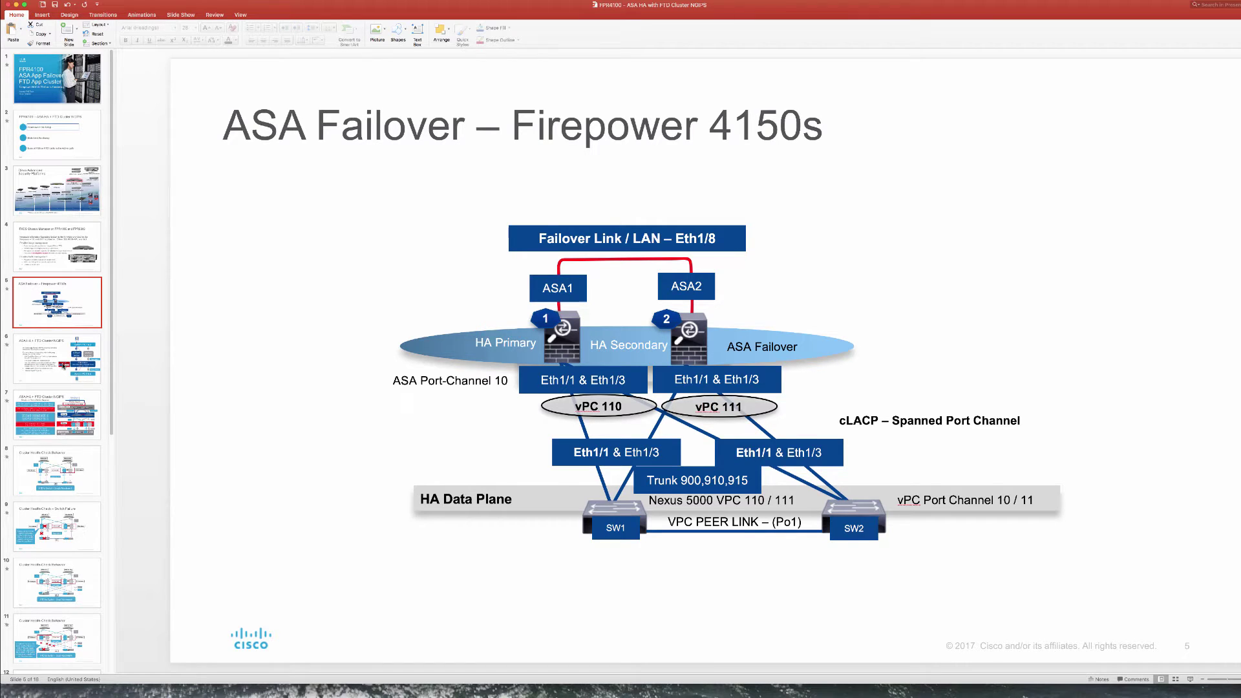
Step: Display slide 6, which shows the FTD cluster with inline set1 pairs
left_click(64, 366)
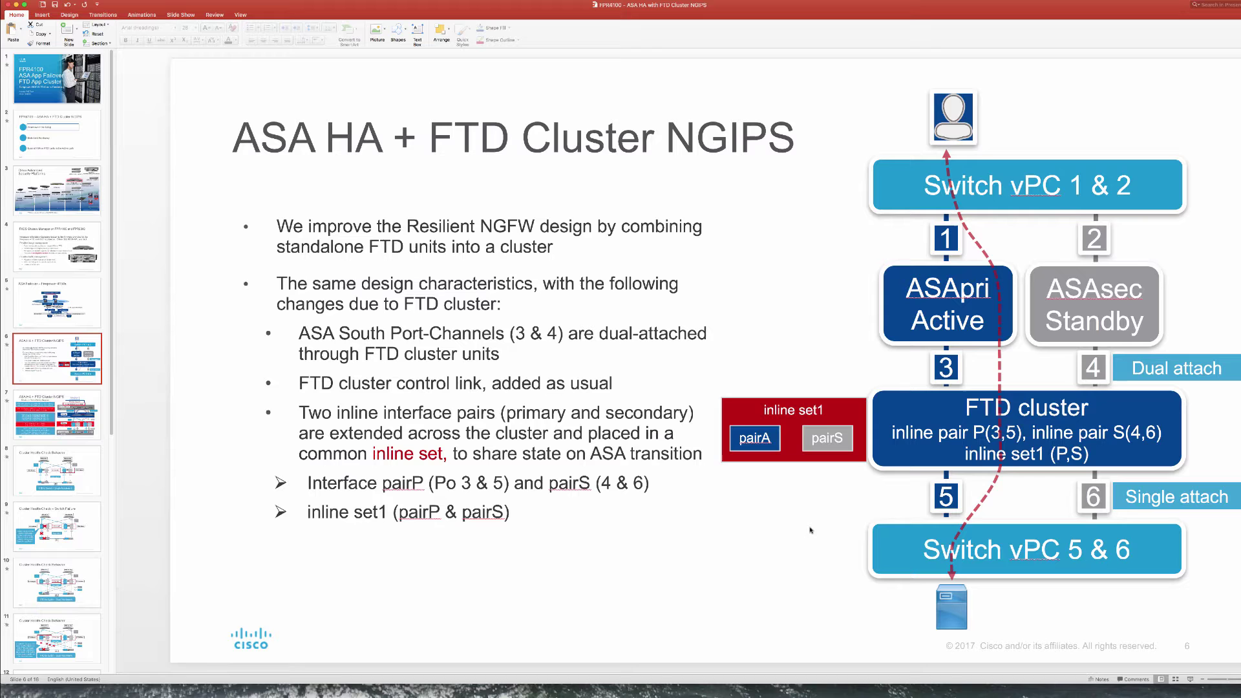
Step: Display slide 7's demo wiring diagram with its port-channel mappings
left_click(77, 430)
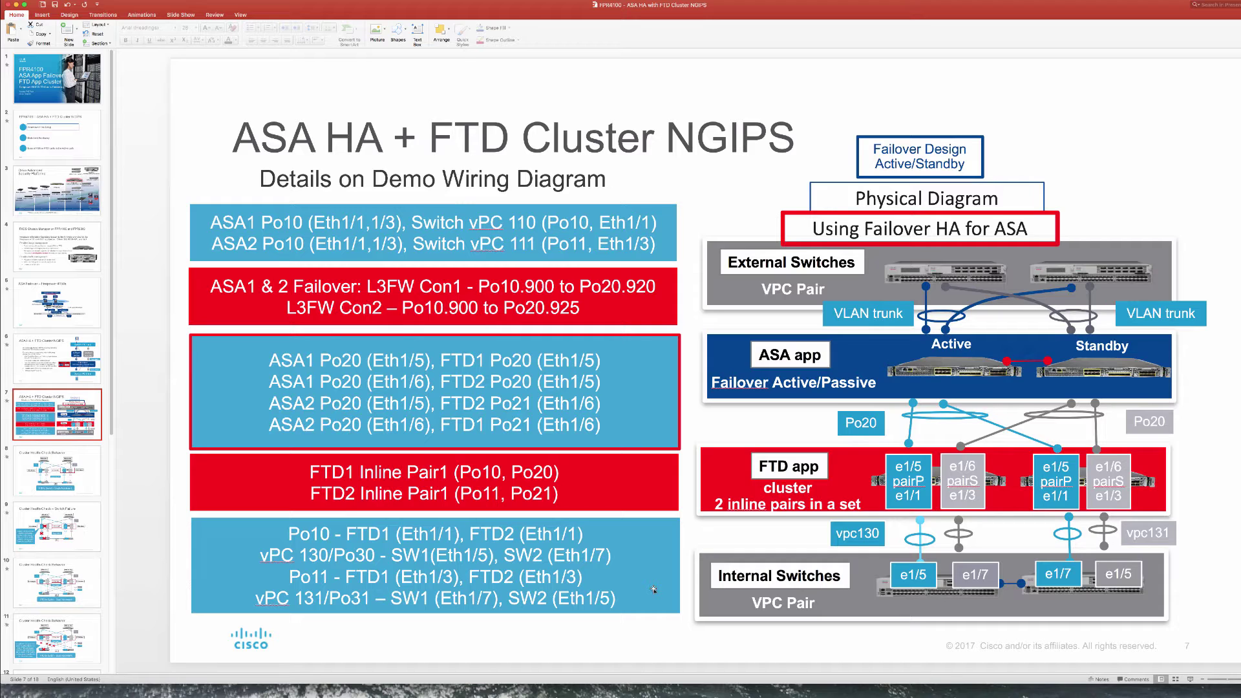
Step: Pass slide 8, Cluster Health-Check Behavior, and reach slide 9 on switch failure
left_click(49, 463)
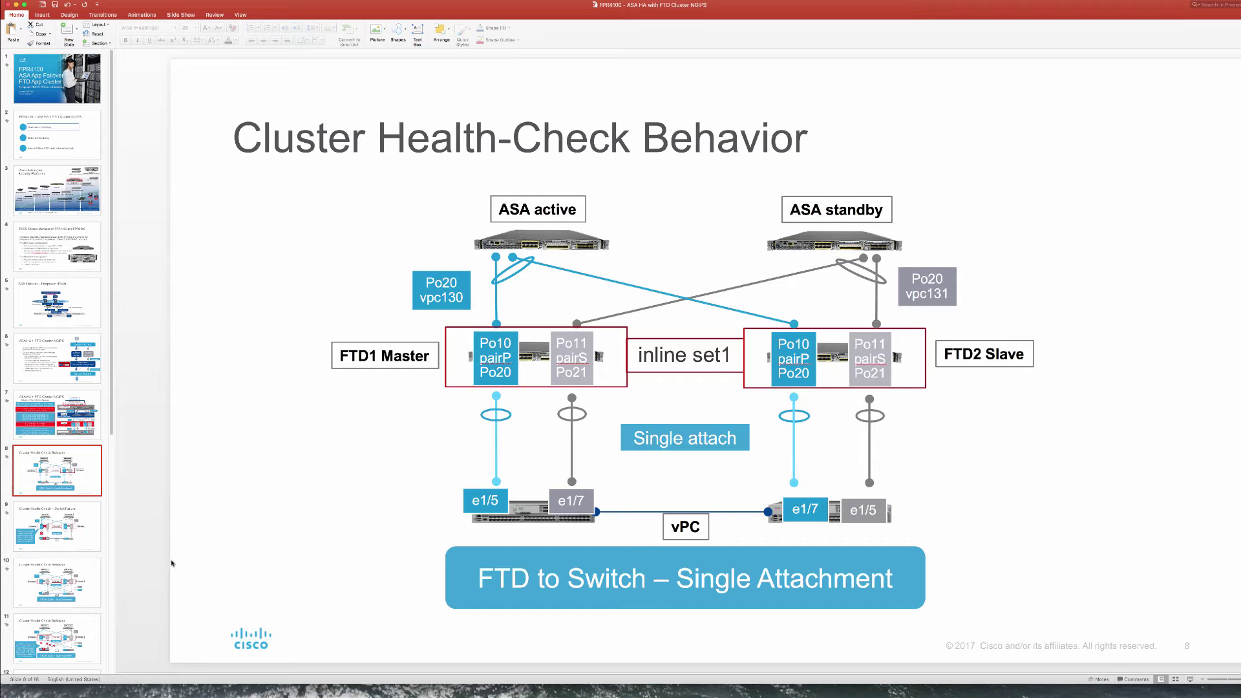
left_click(82, 535)
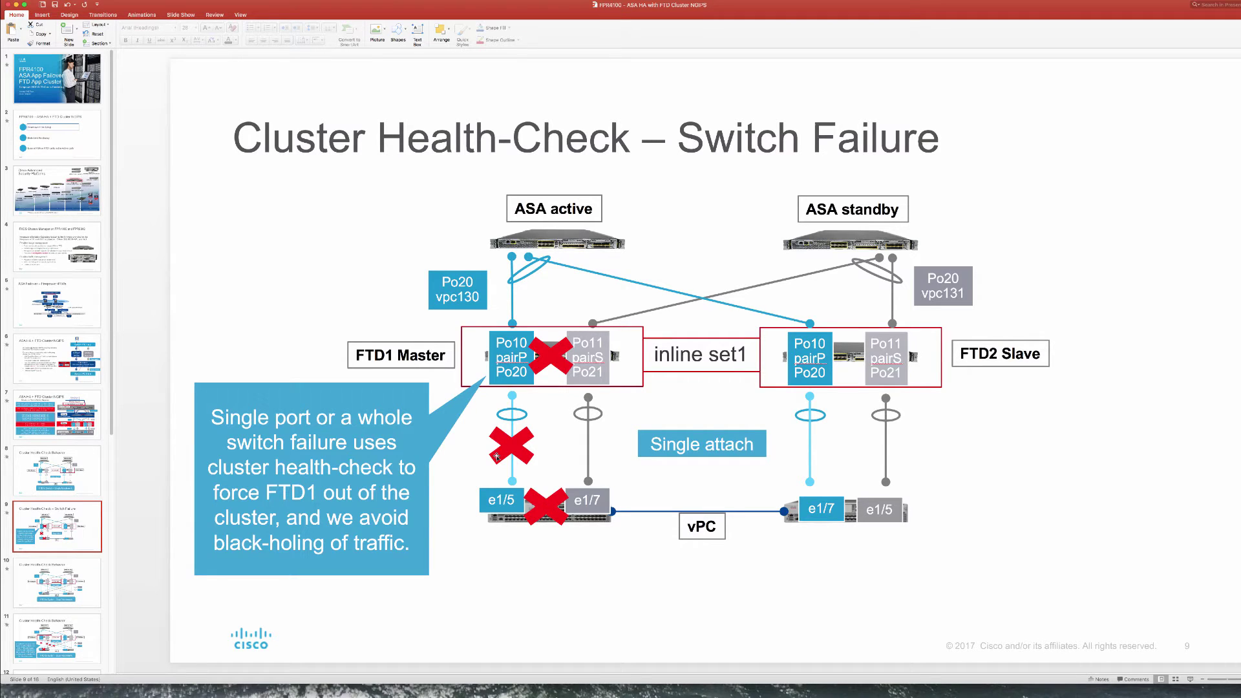
Step: Display slide 10 with the FTD to Switch – Dual Attachment diagram
left_click(64, 580)
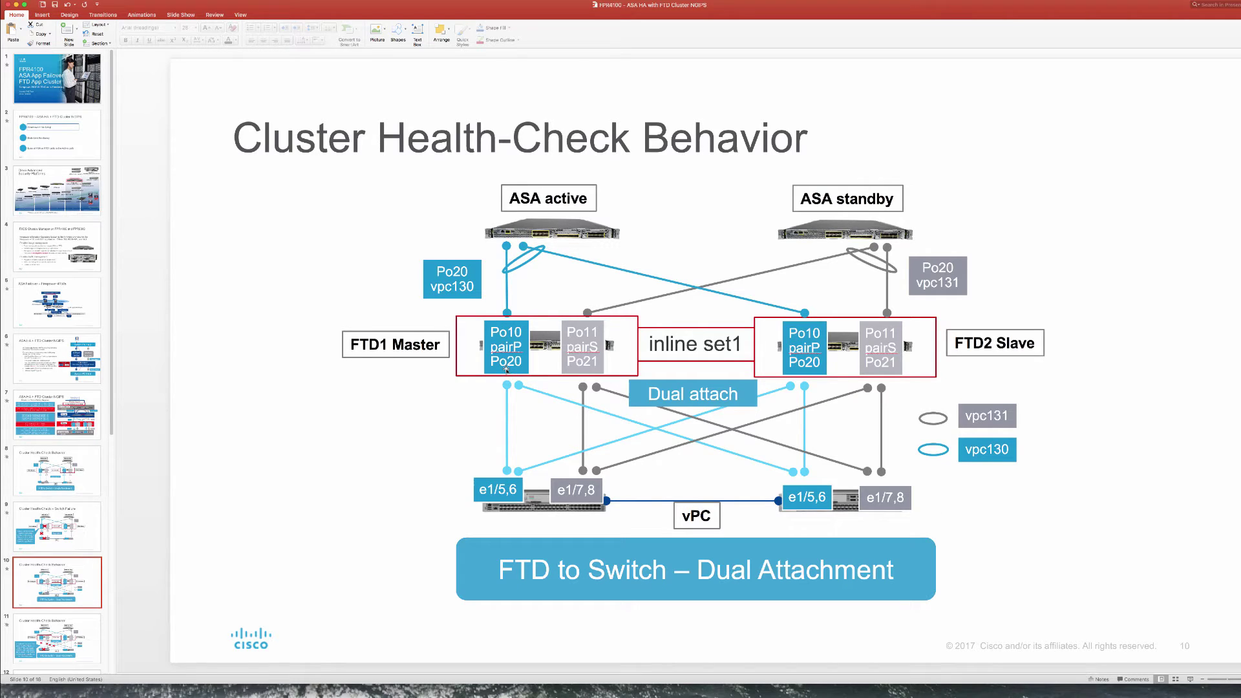
Step: Reach slide 12, ASA Failover & FTD Inline IPS, then switch to the Chassis Manager Interfaces page
left_click(40, 622)
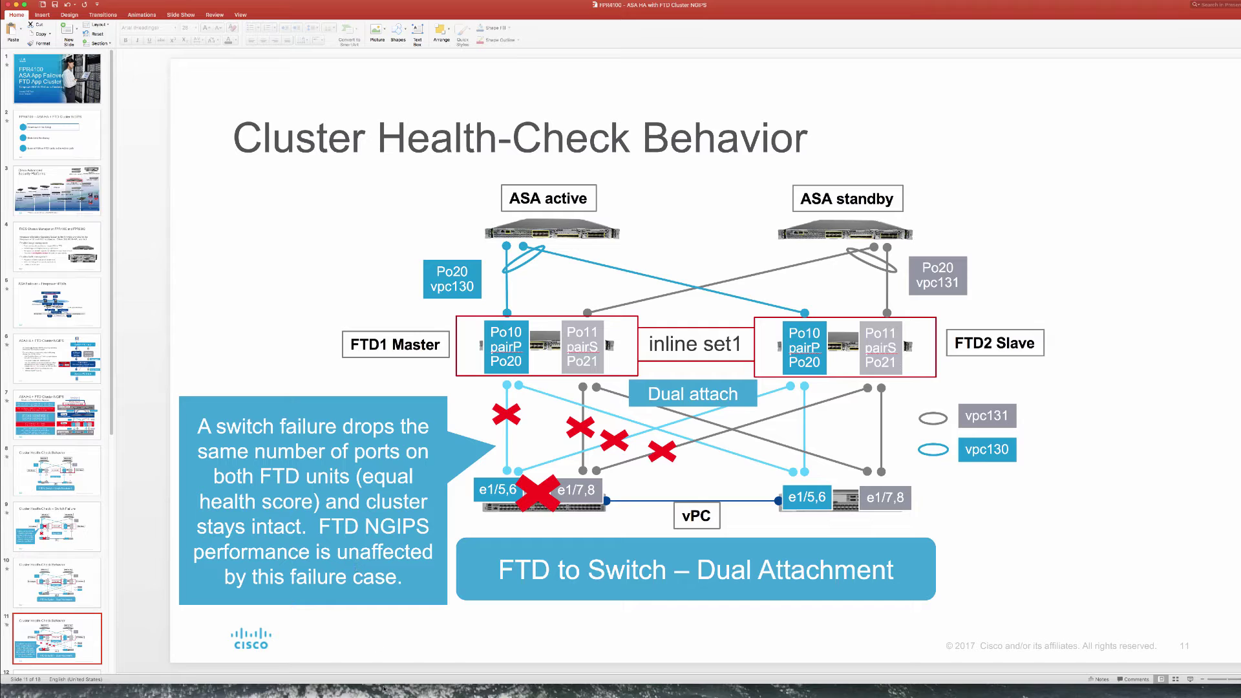
scroll(45, 590, "down", 3)
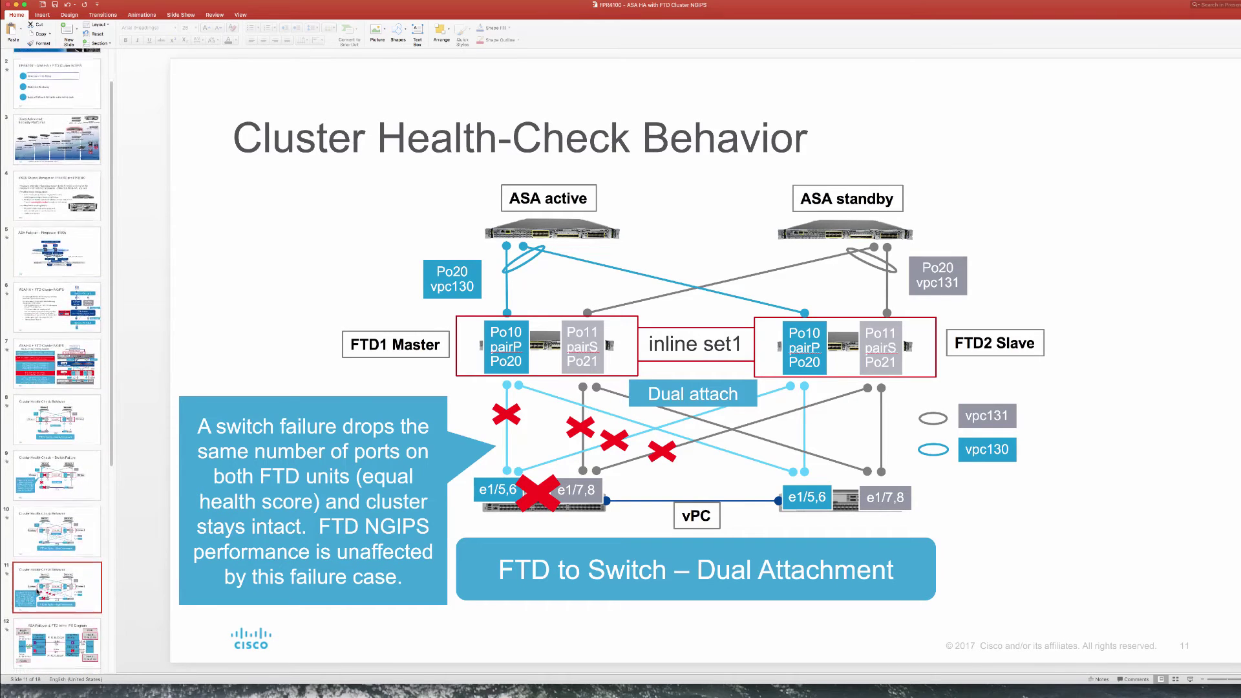
left_click(45, 602)
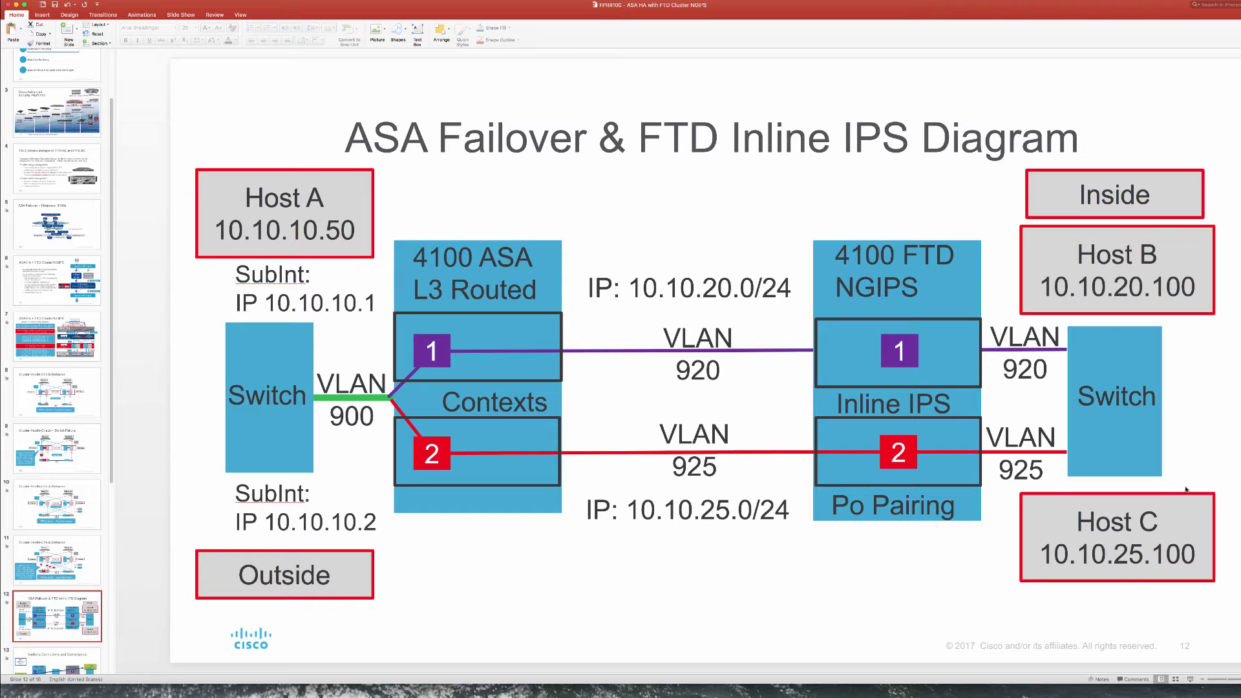
scroll(58, 582, "down", 2)
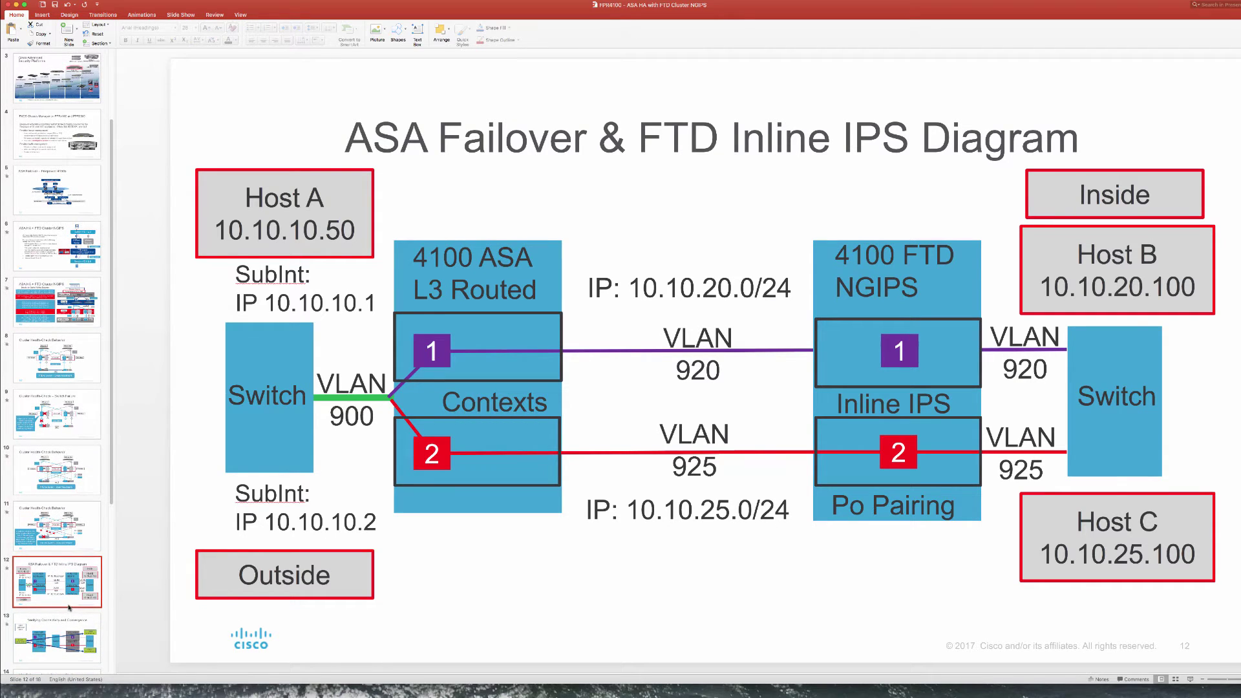
key("super+Tab")
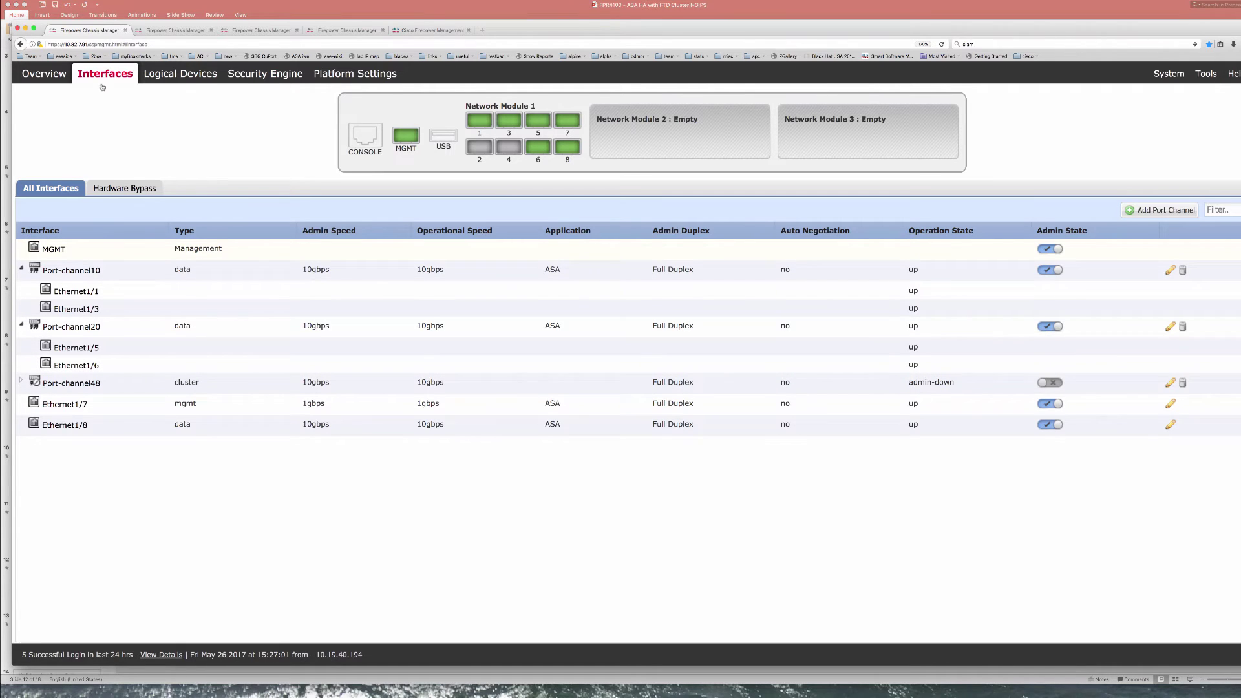
Step: Compare each chassis's port-channels, expanding Port-channel48's members, and end on the fourth chassis tab
left_click(160, 30)
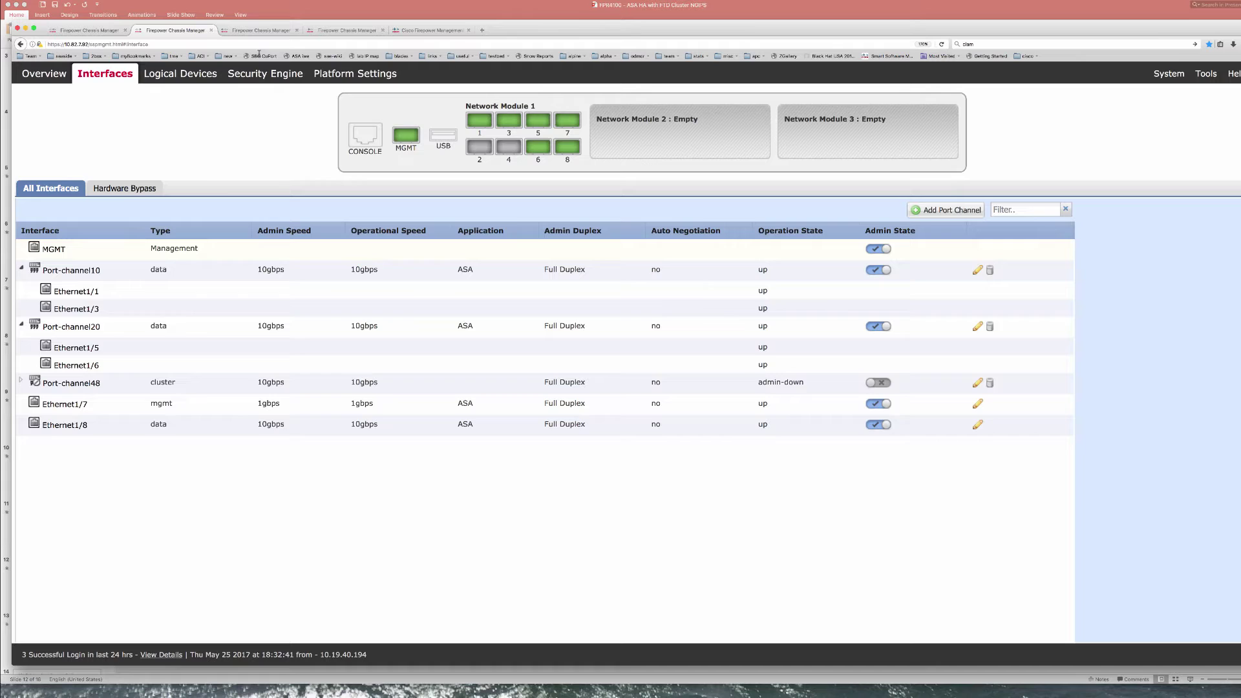
left_click(261, 30)
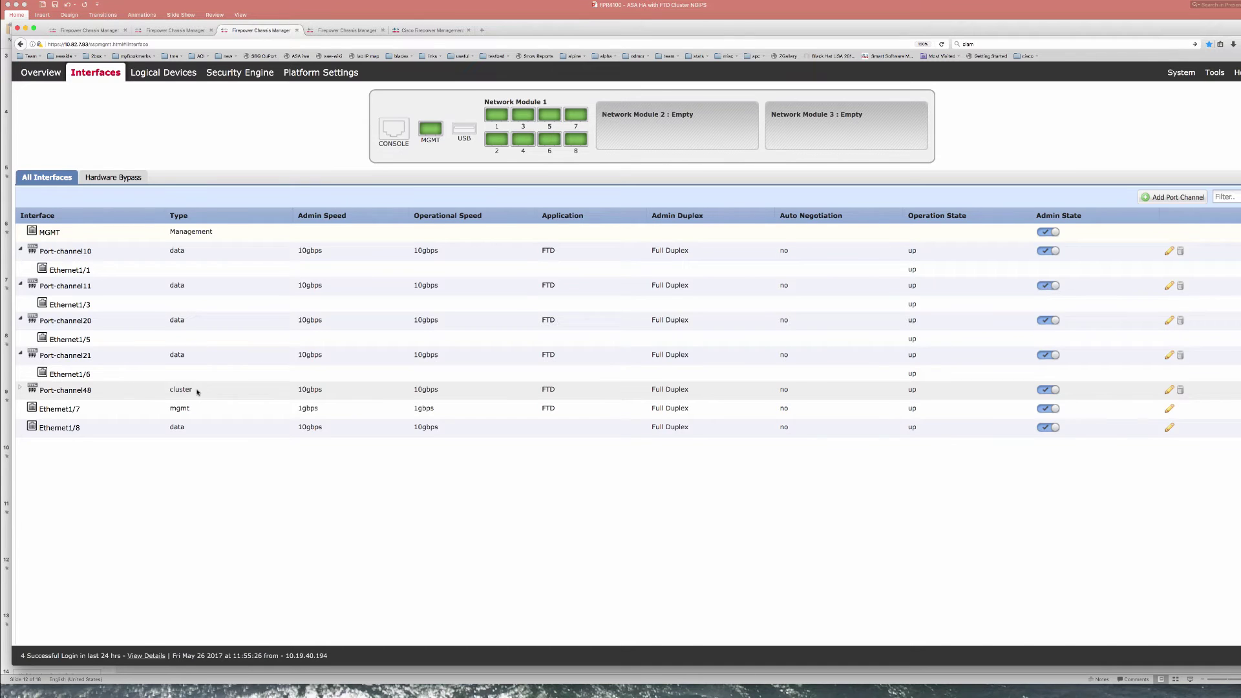
left_click(21, 389)
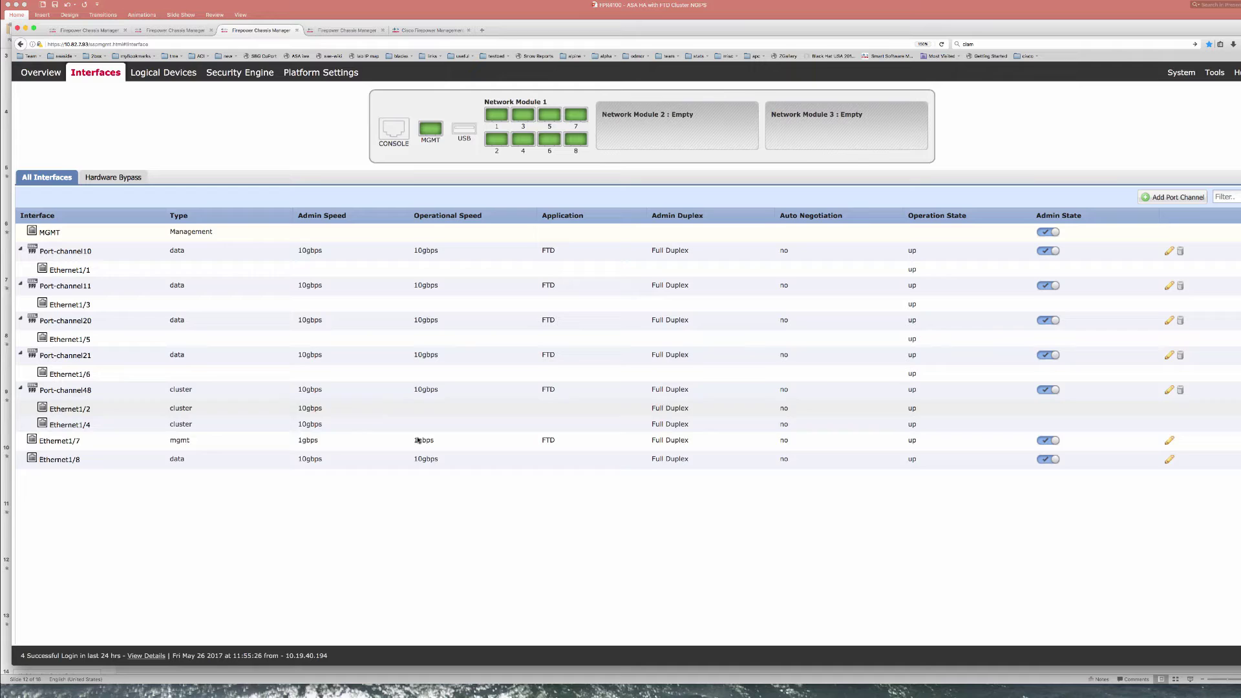
left_click(346, 30)
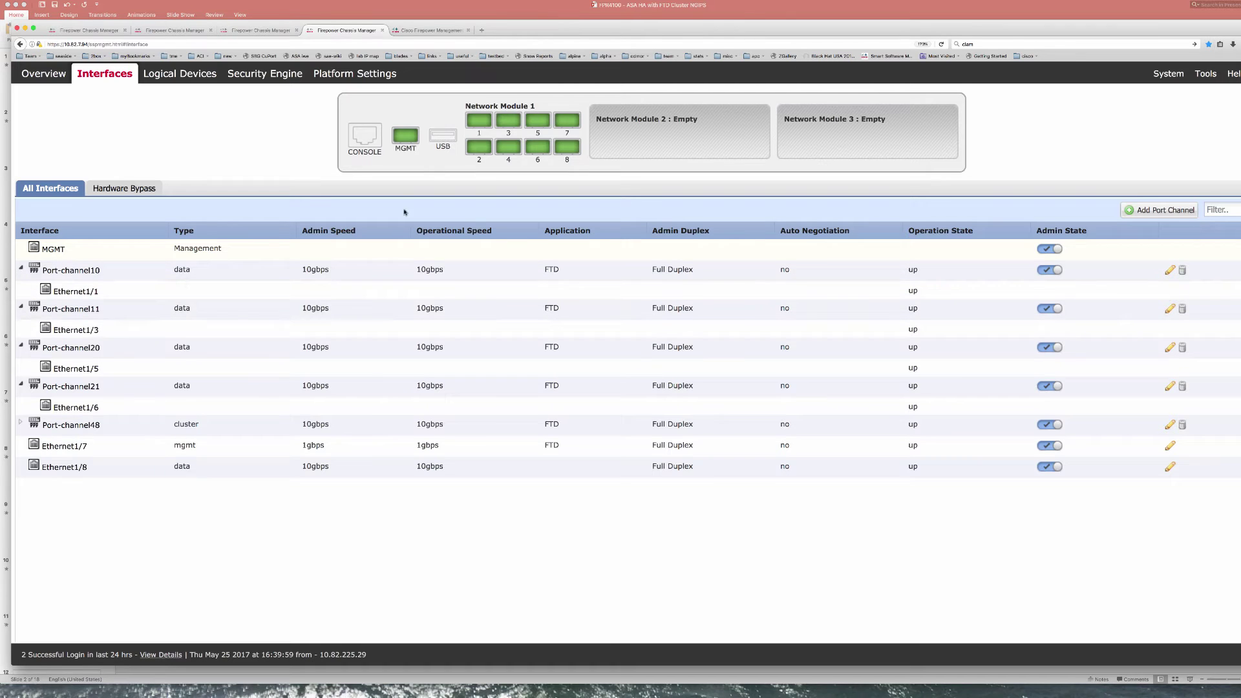
Step: Open FTDCluster in FMC and review its port-channel interfaces and the All_Pairs inline set
left_click(431, 29)
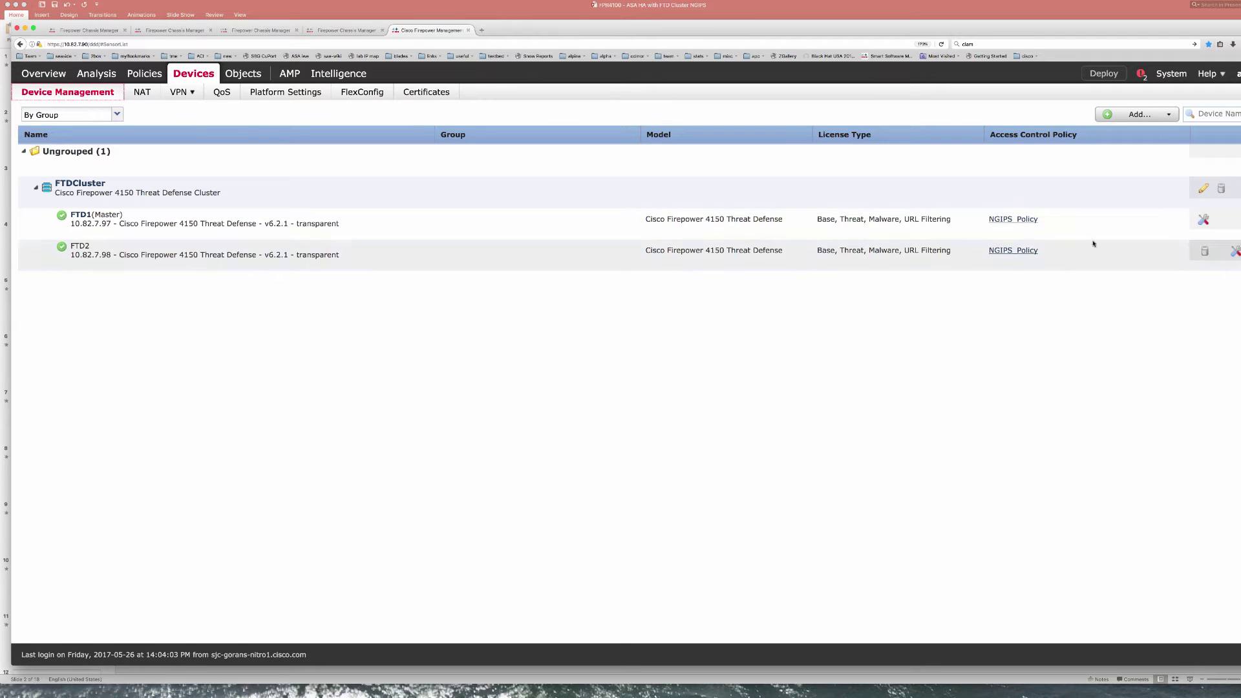
left_click(1203, 188)
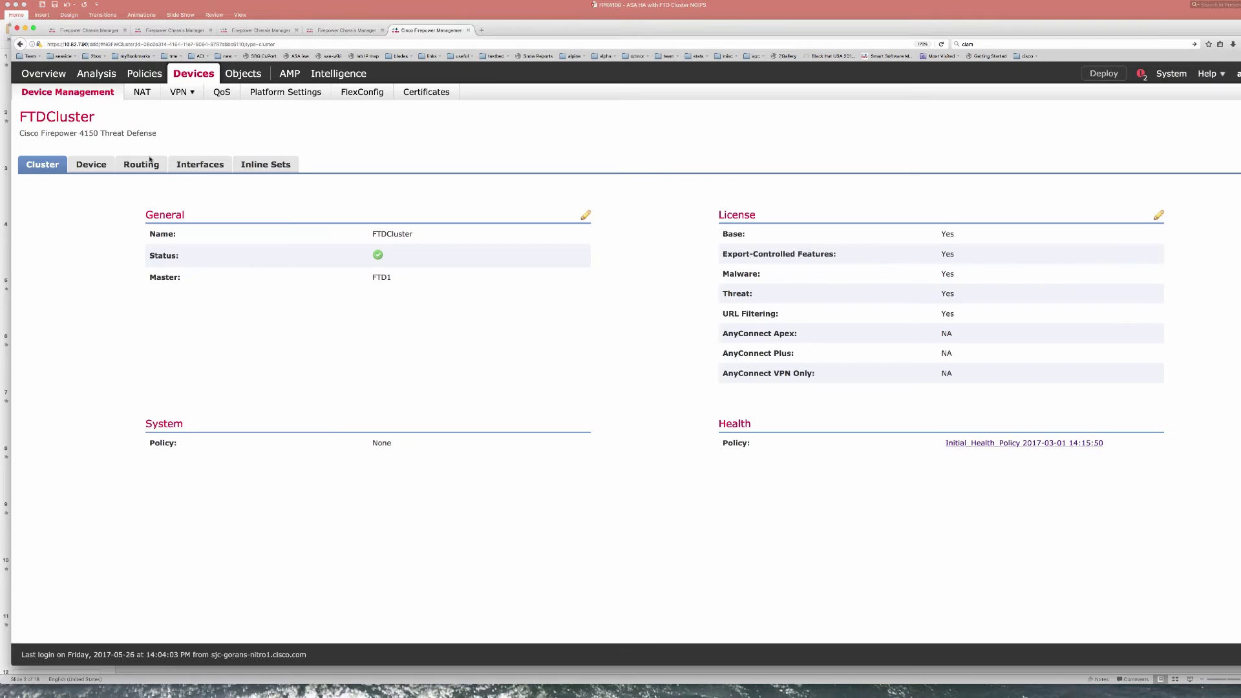
left_click(201, 164)
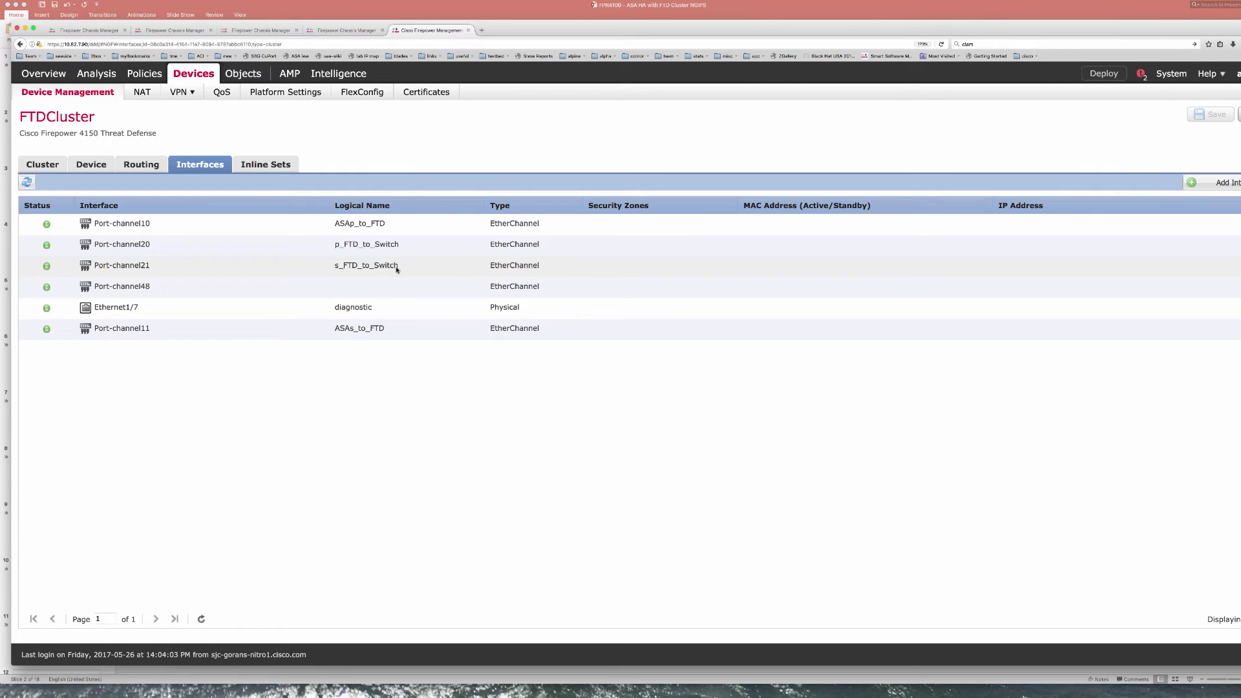
left_click(261, 166)
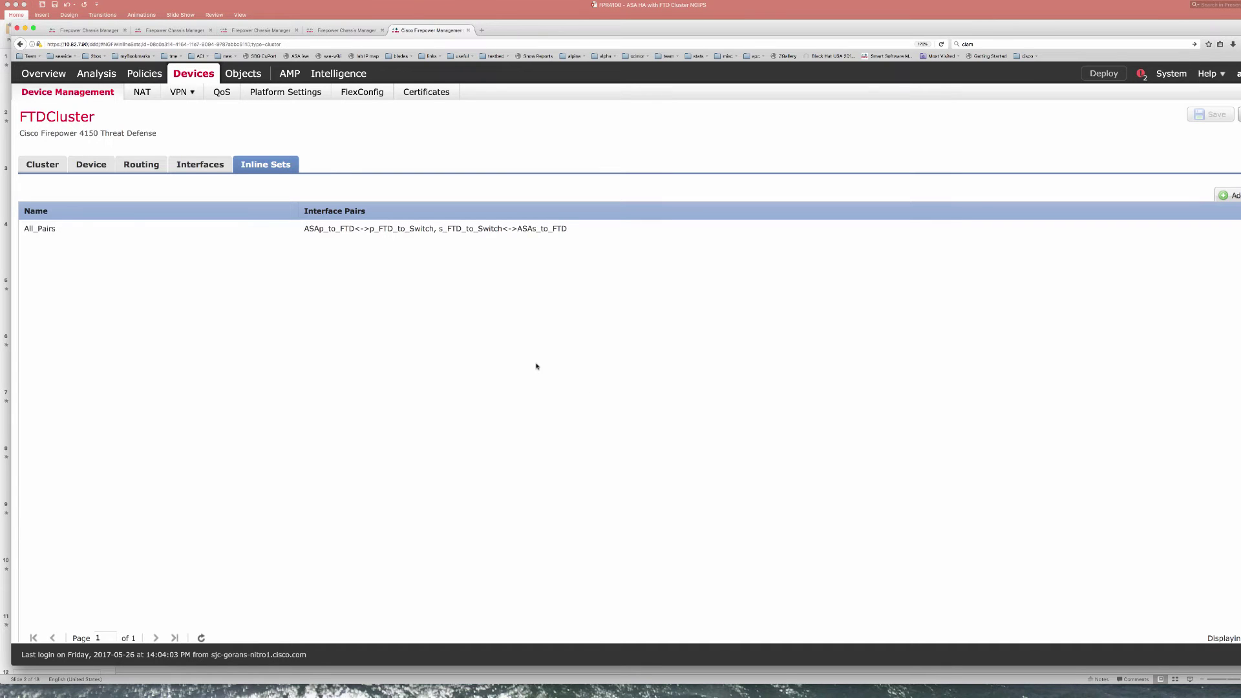
Step: Go to Policies > Access Control in FMC to reach the NGIPS_Policy access control policy
left_click(142, 77)
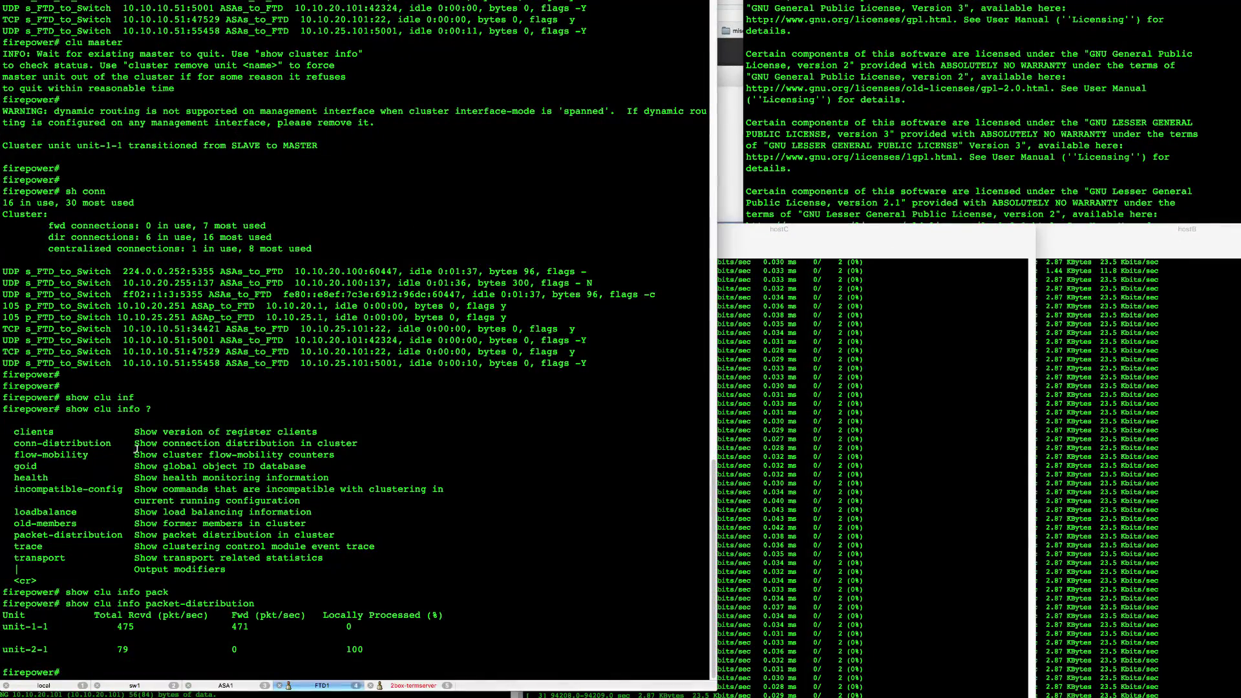
Step: Compare the sw1 and sw2 sessions, marking port-channels Po10/Po11 and vPC rows 110/111
key("super+grave")
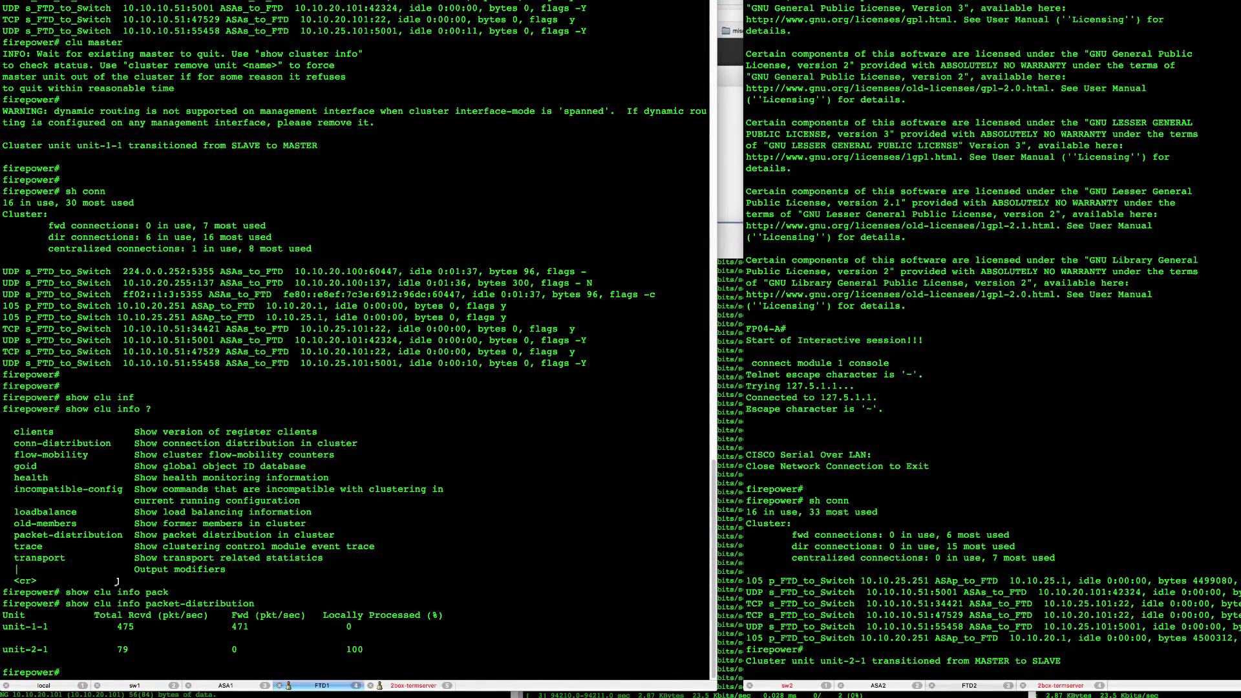
left_click(129, 684)
left_click(787, 684)
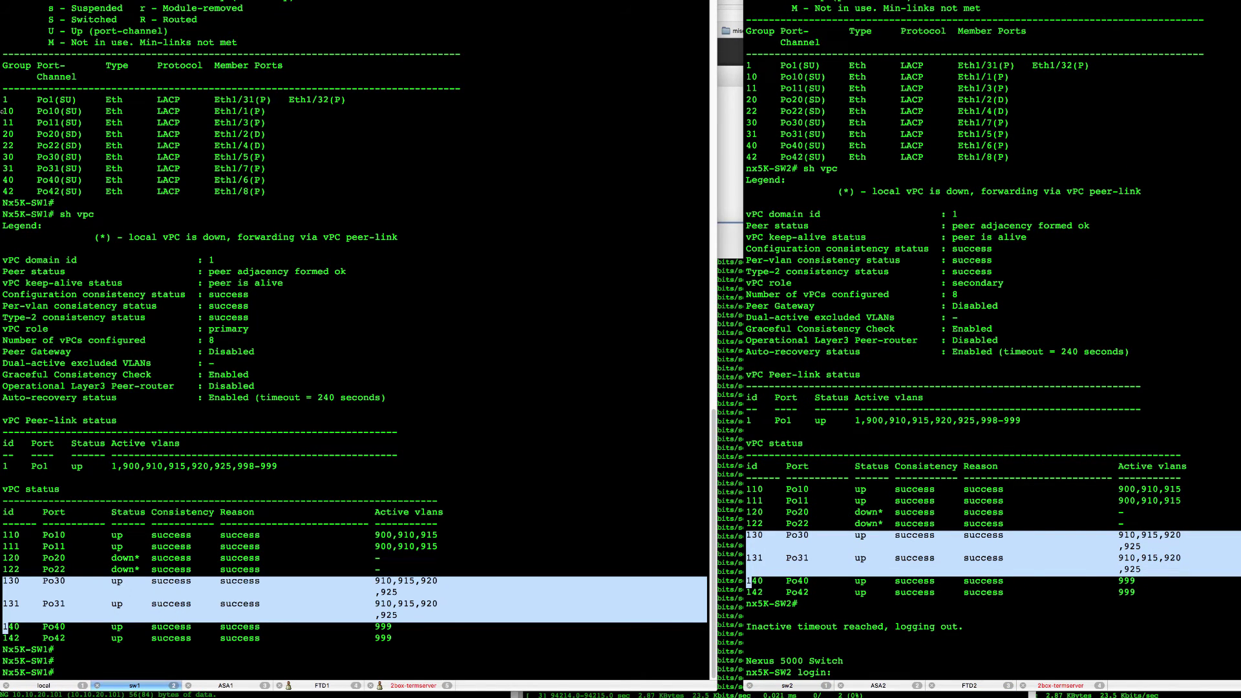
left_click_drag(8, 112, 4, 133)
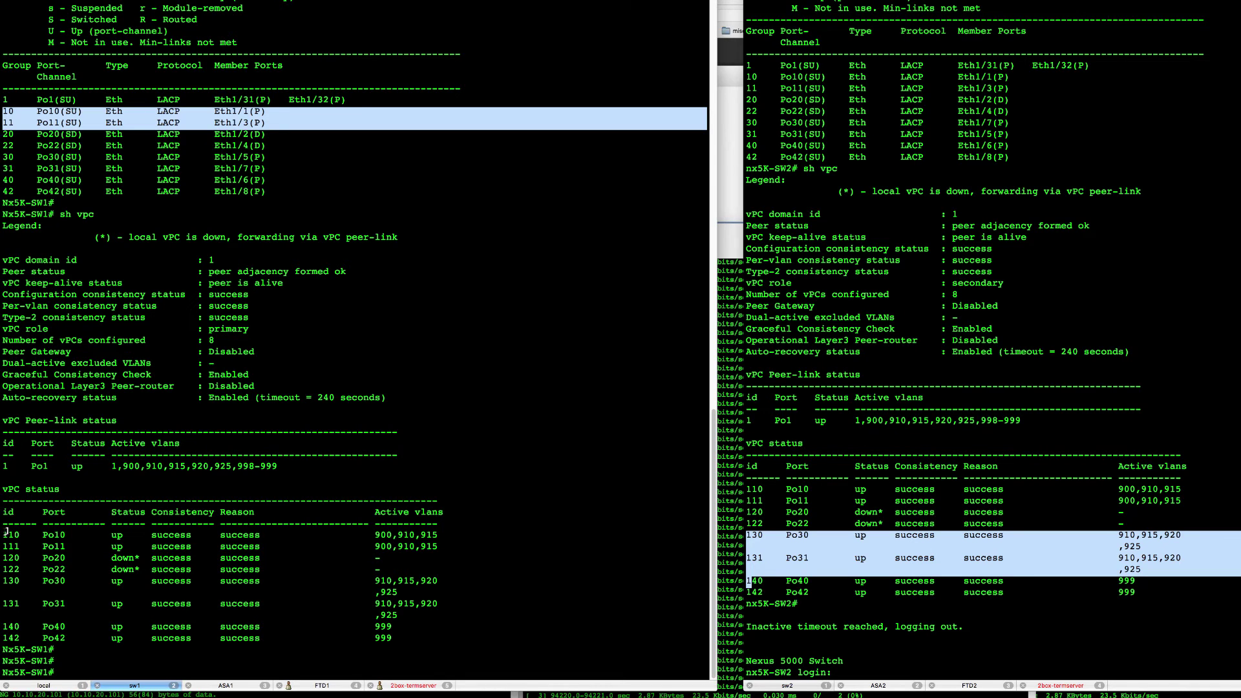
left_click_drag(6, 532, 3, 557)
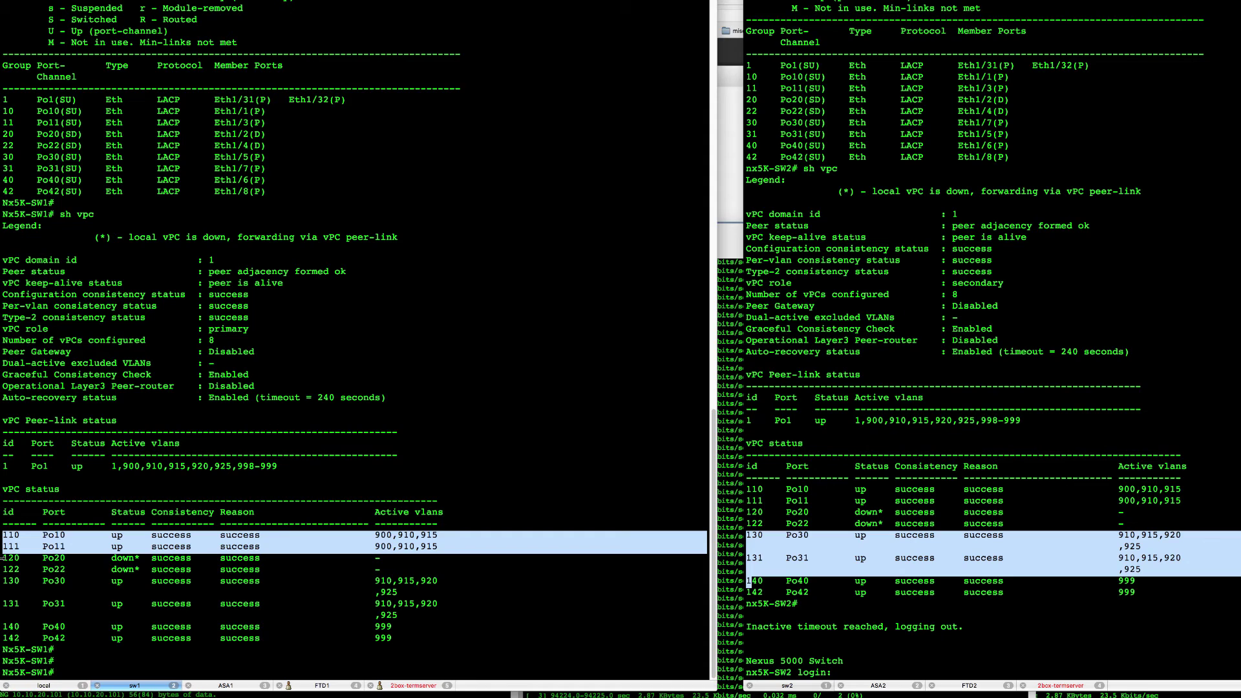
left_click(787, 487)
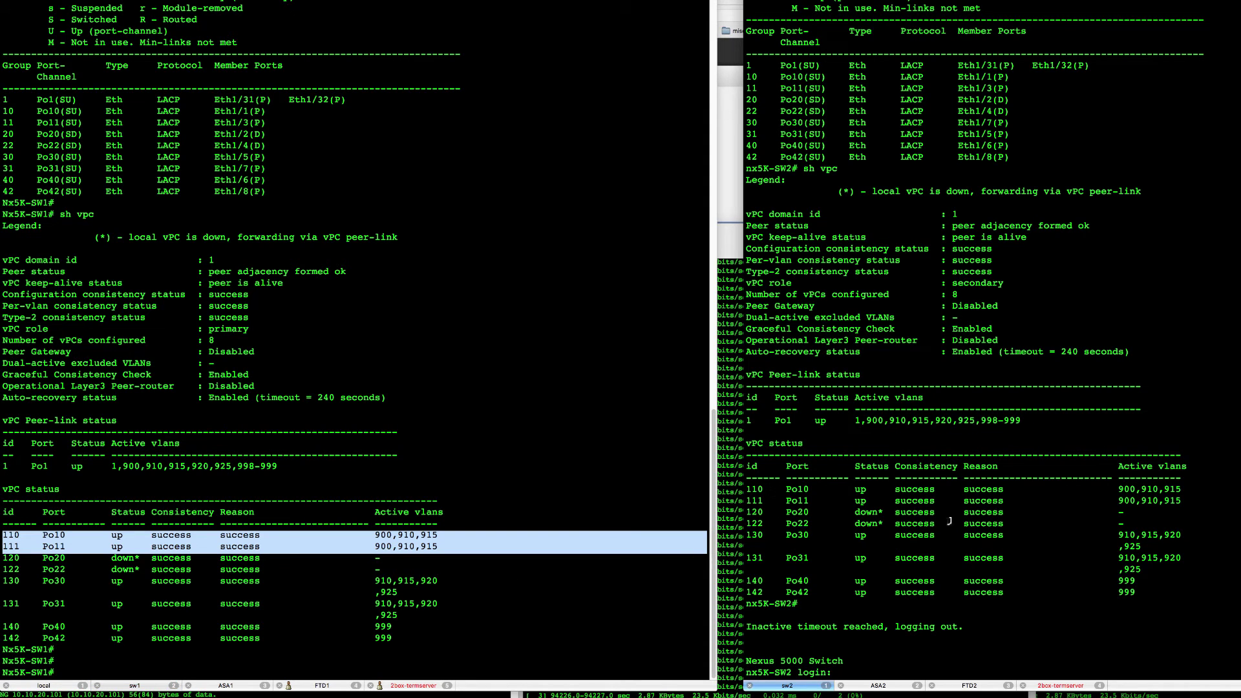
left_click_drag(1206, 495, 1205, 474)
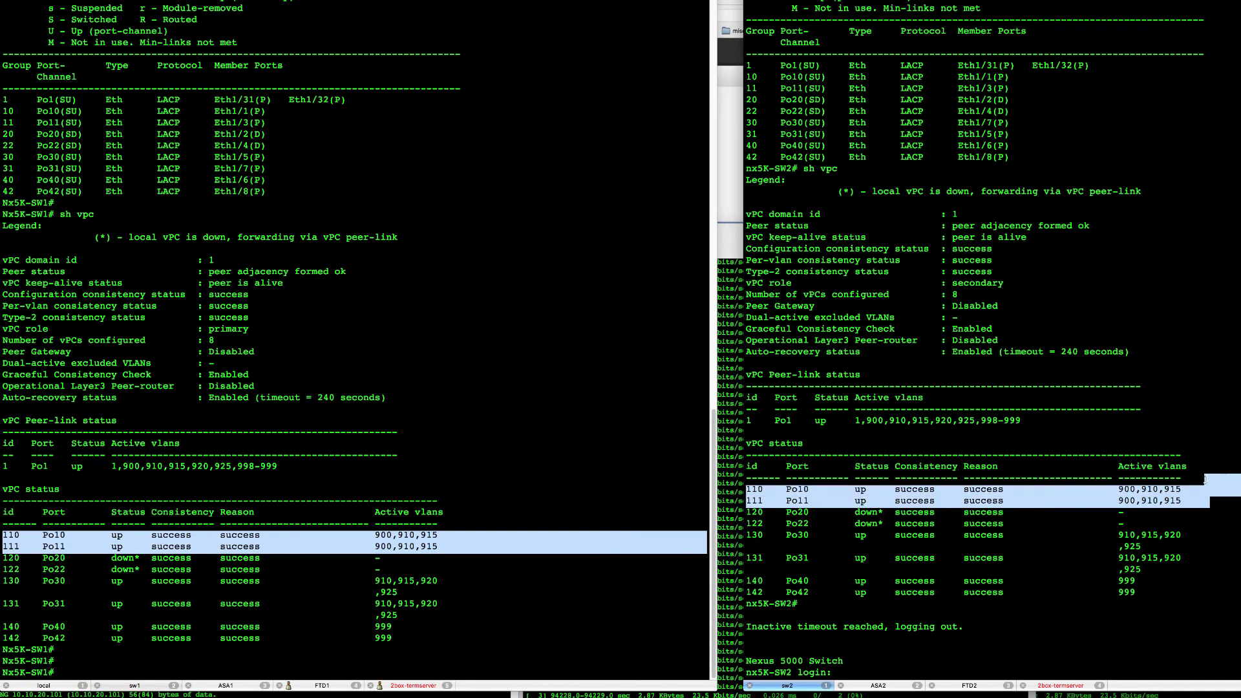
Step: Mark port-channel rows 30/31 and vPC rows 130/131 on sw1, then Po30/Po31 on sw2
left_click(16, 163)
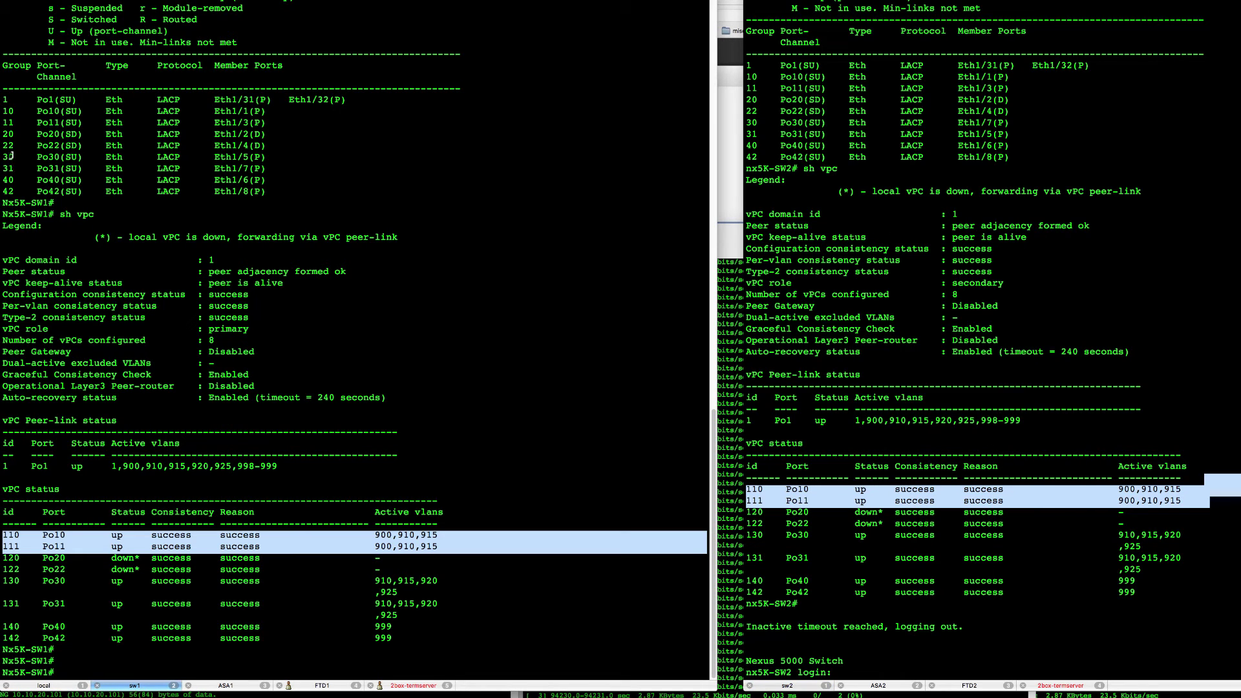
left_click_drag(5, 157, 1, 183)
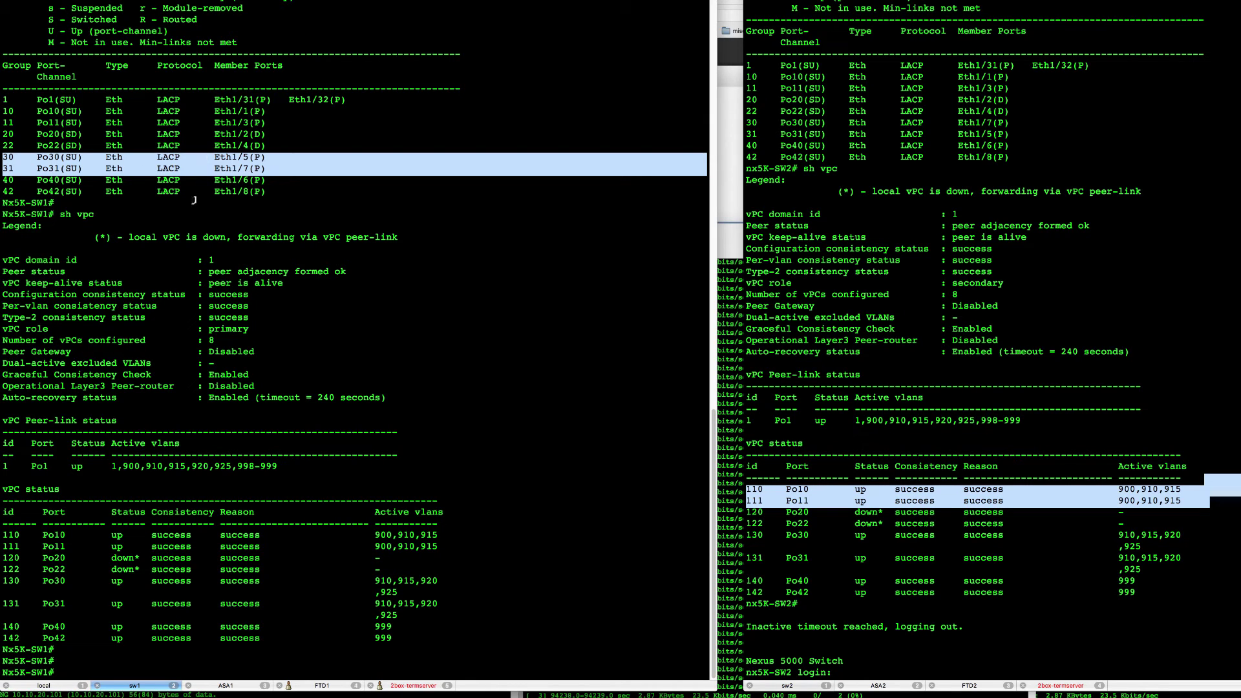
left_click(3, 580)
left_click_drag(3, 581, 8, 616)
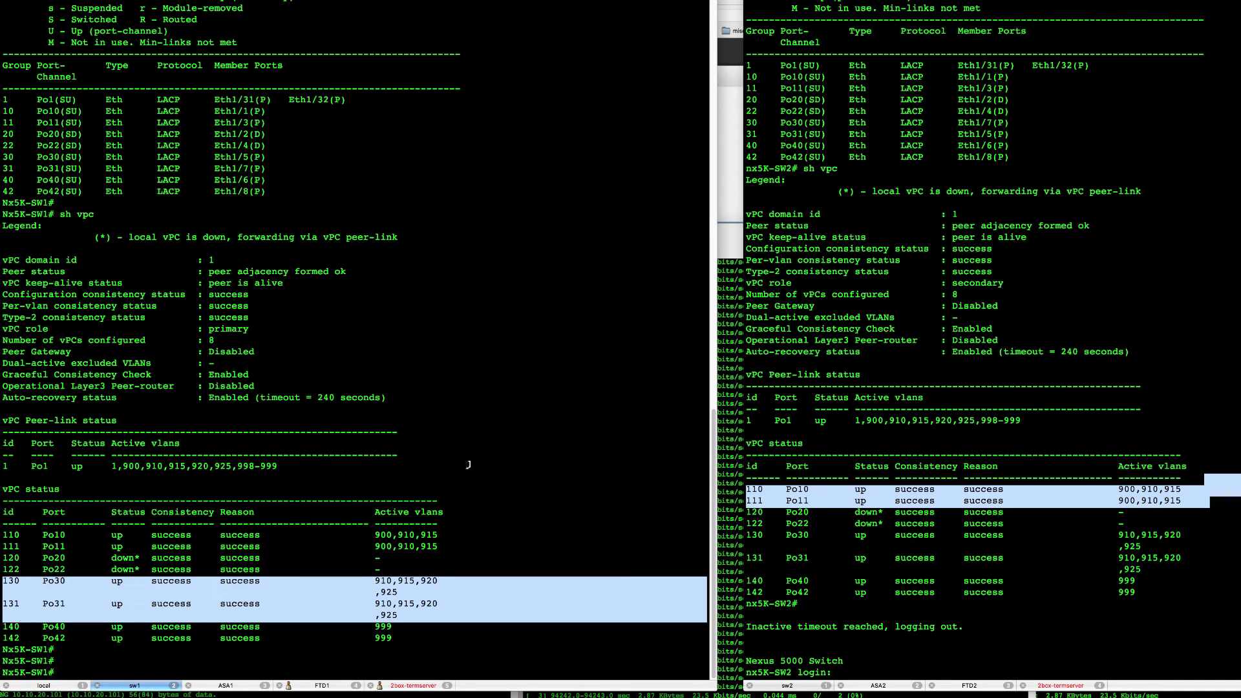
left_click(747, 143)
left_click_drag(747, 124, 749, 143)
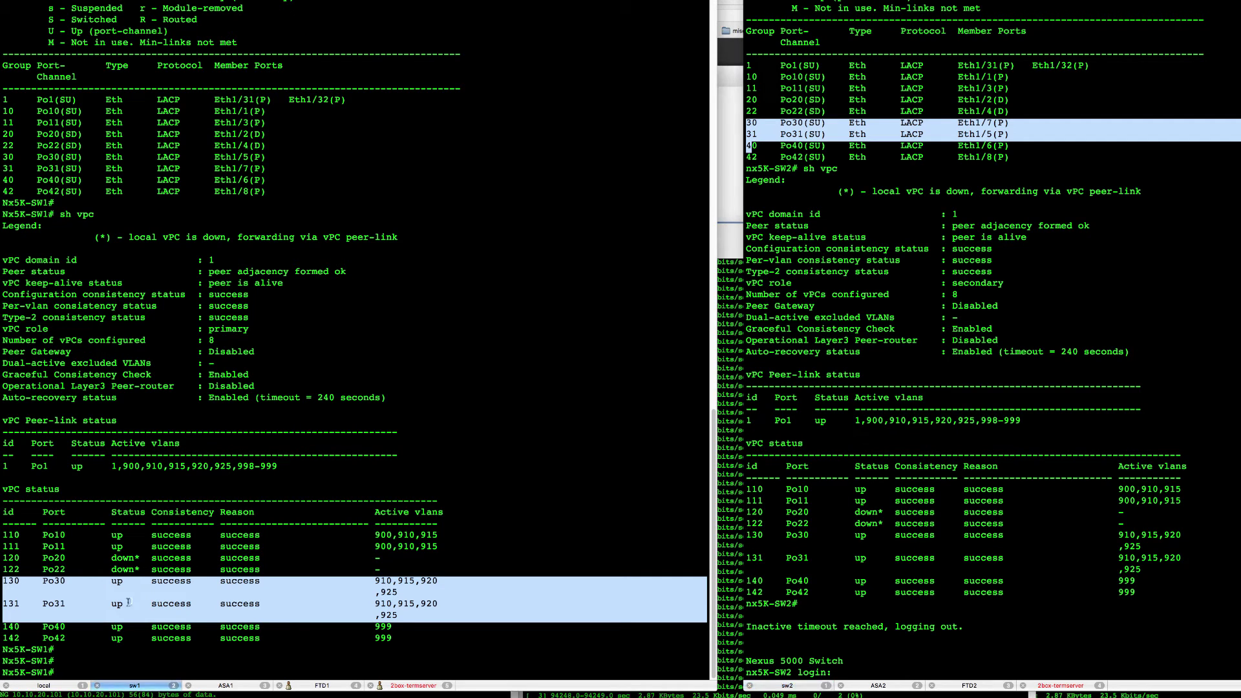
Step: Switch between the ASA1 active and ASA2 standby sessions, adding a fresh ASA1 prompt
left_click(232, 687)
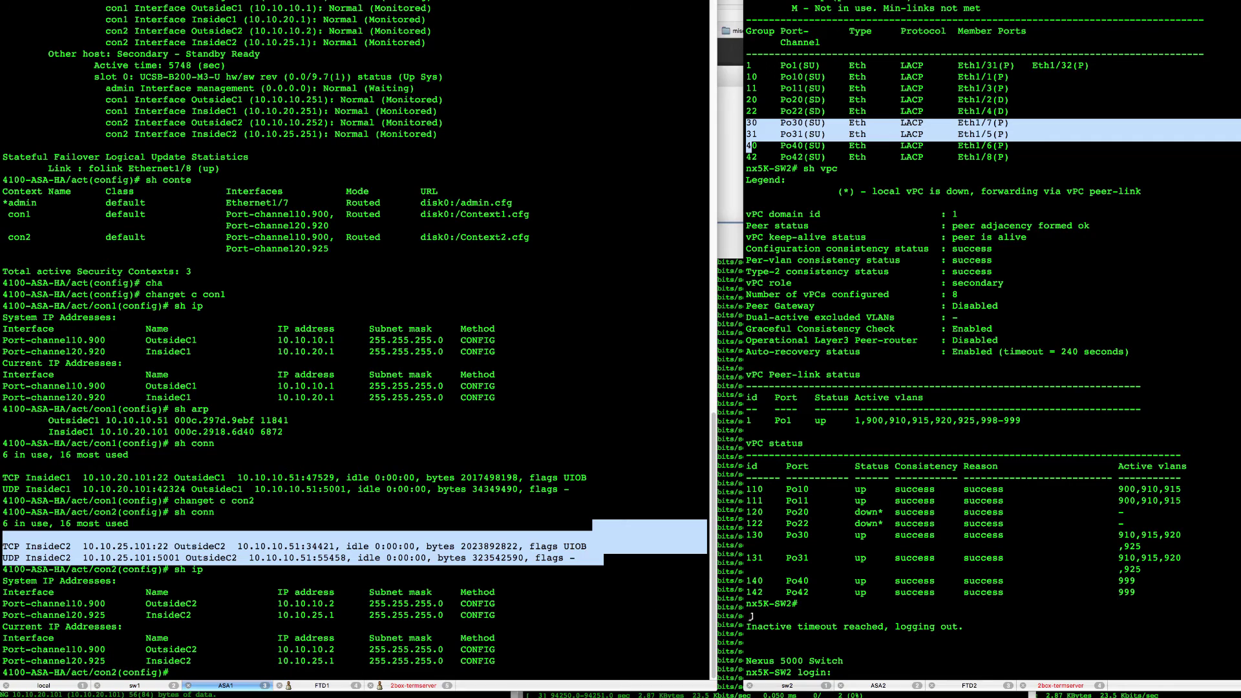
left_click(890, 685)
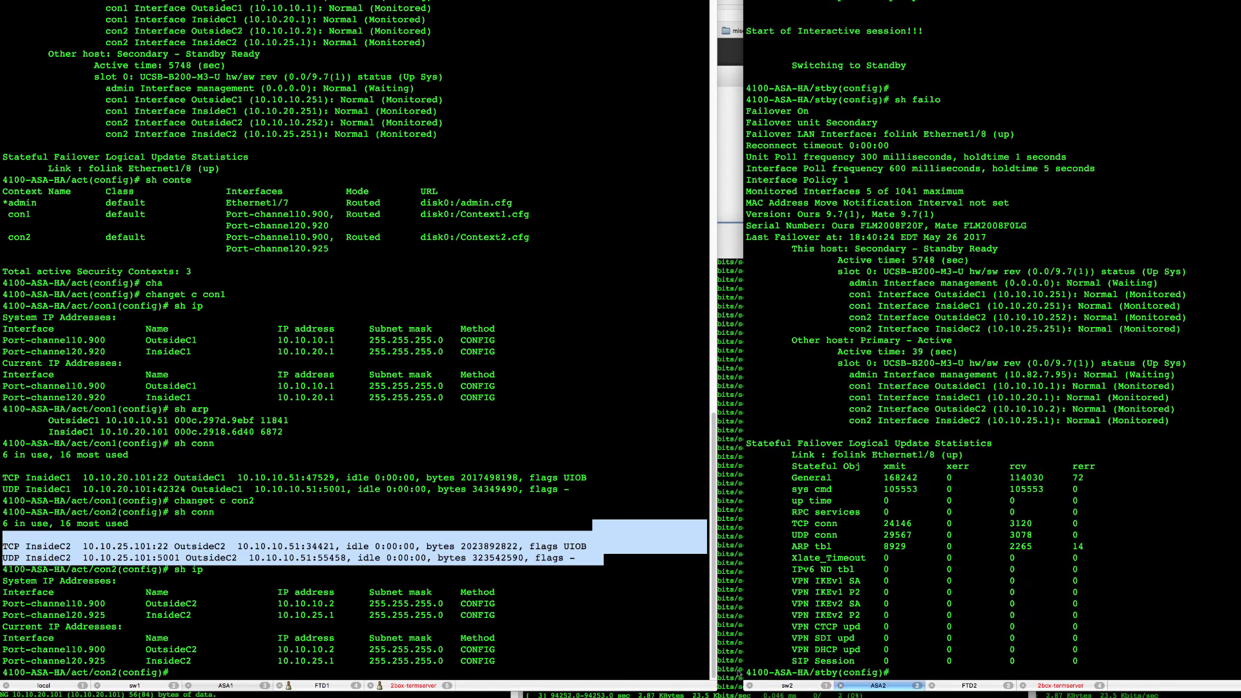
left_click(410, 628)
key("Return")
key("Return")
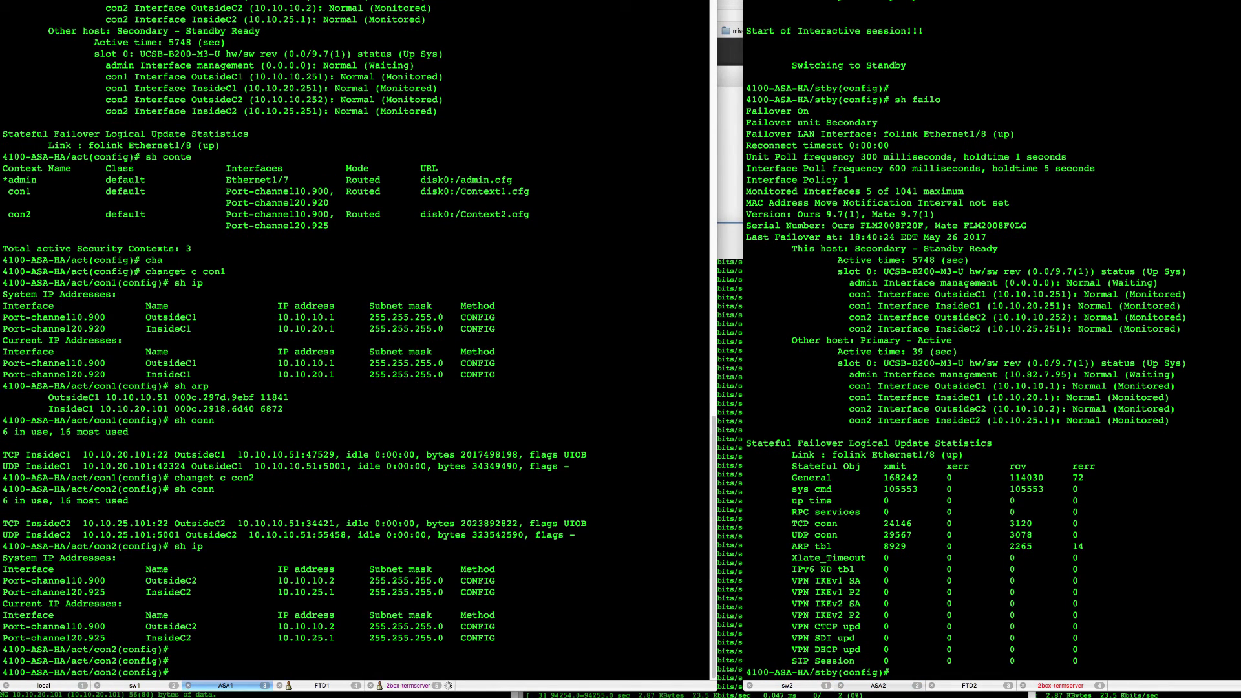
Step: Run 'sh fail' on standby ASA2, mark the this-host/other-host status, then return to ASA1
left_click(885, 591)
type("sh fail")
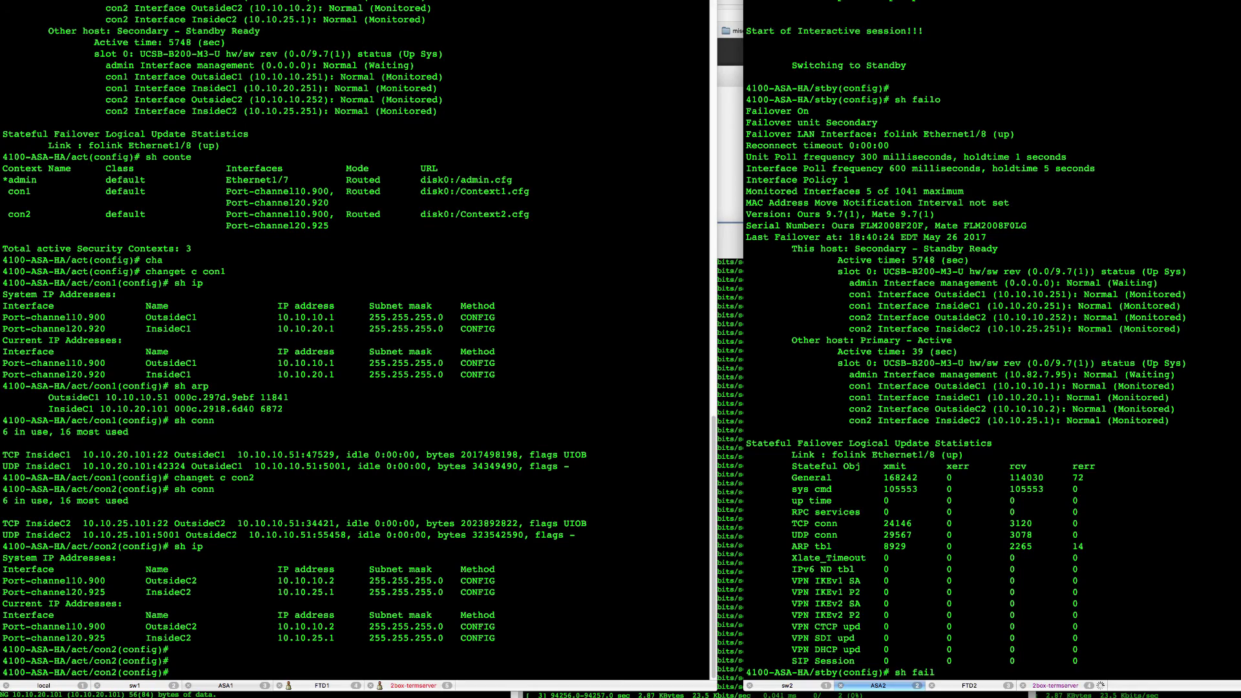
key("Return")
key("space")
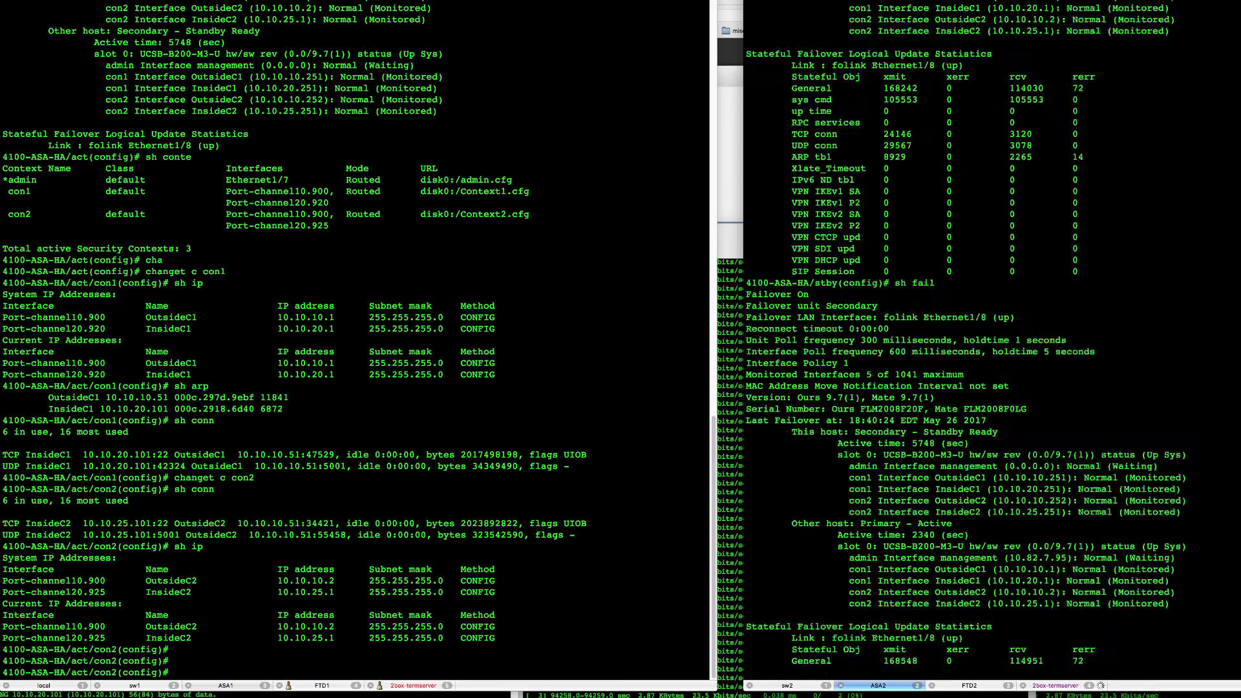
left_click_drag(1205, 418, 1215, 238)
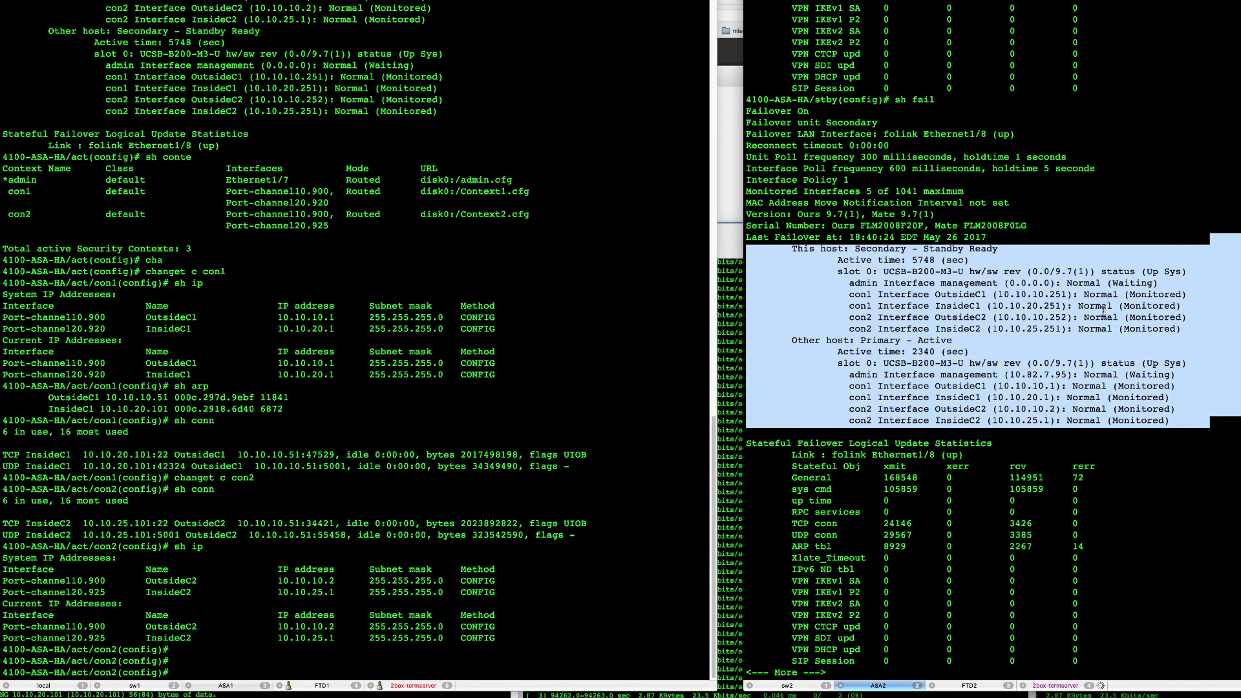
left_click(1128, 317)
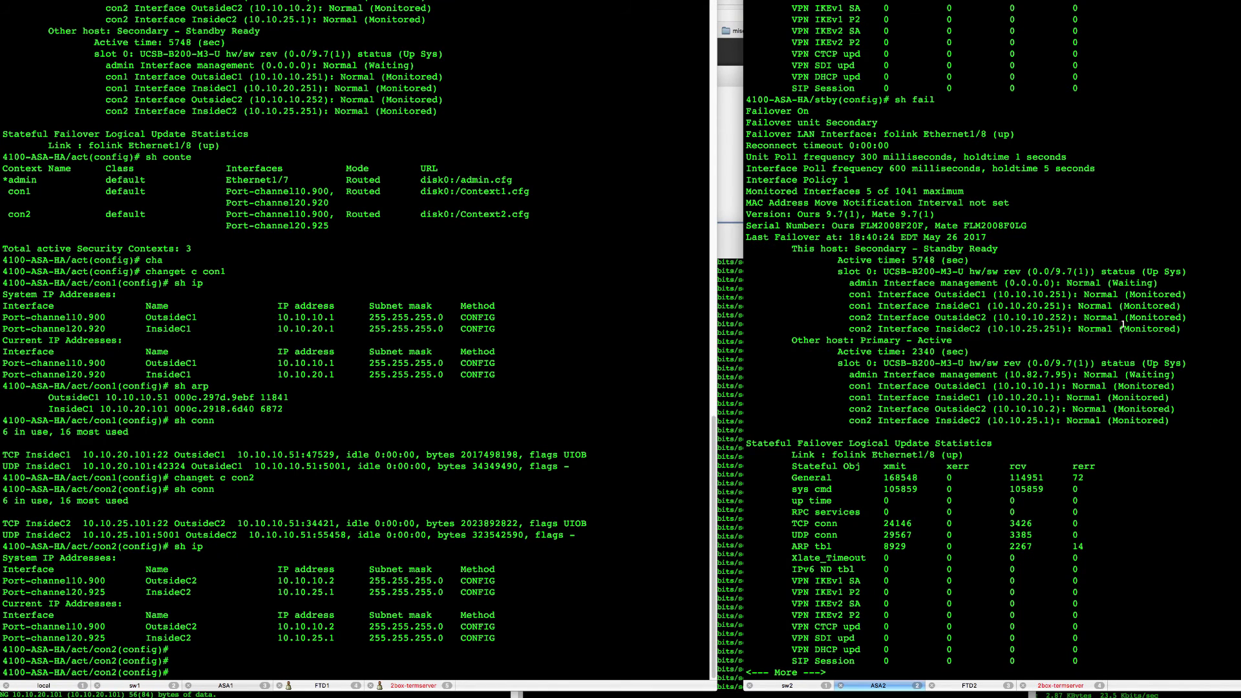
left_click(436, 626)
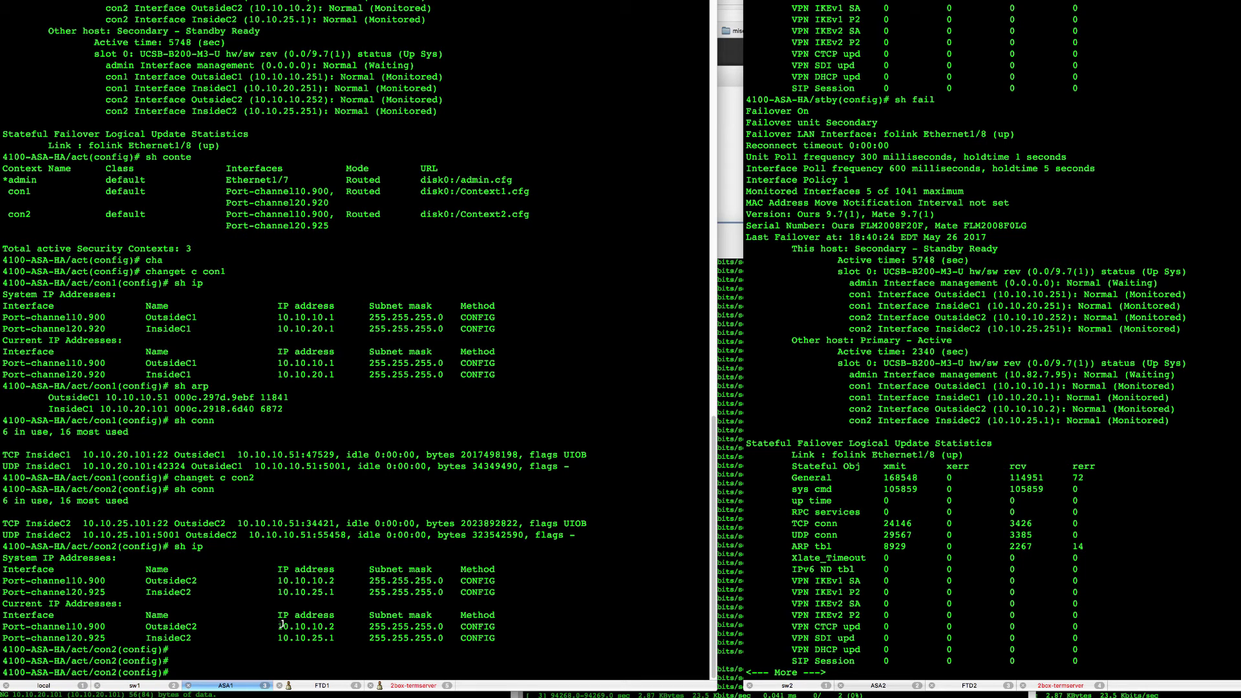
Step: In context con2, run 'sh conn' and 'sh arp', highlighting the connections and IP tables
key("Return")
key("Return")
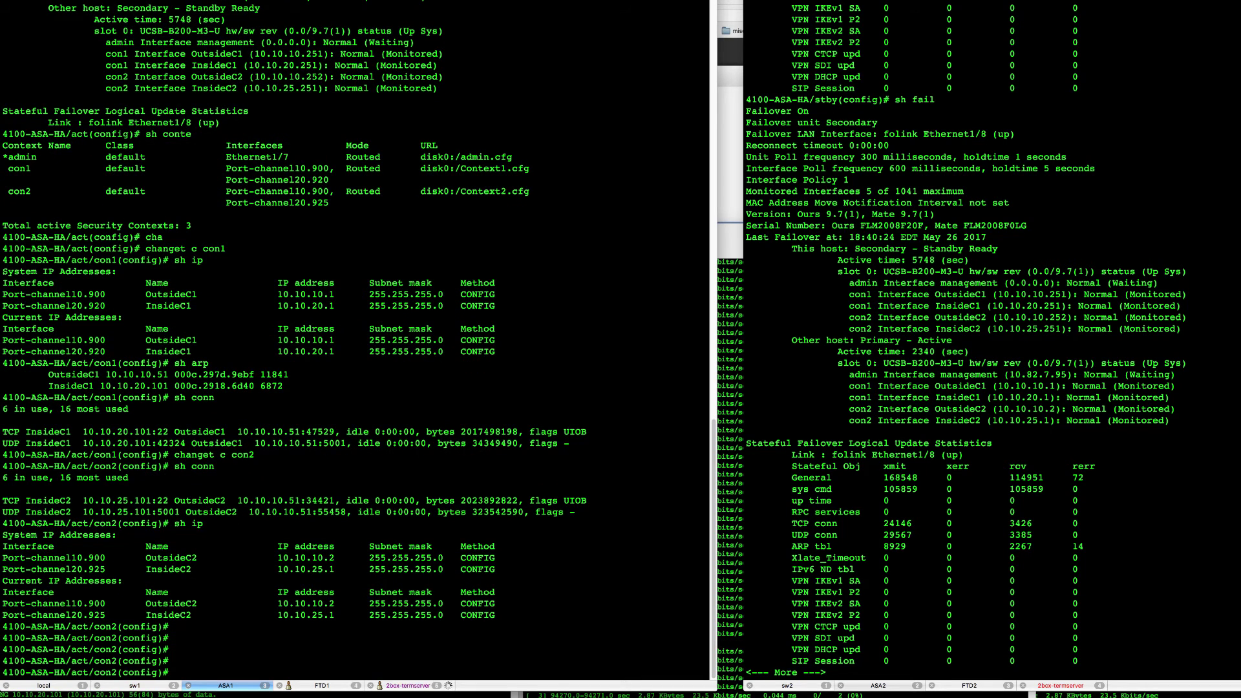
type("sh conn")
key("Return")
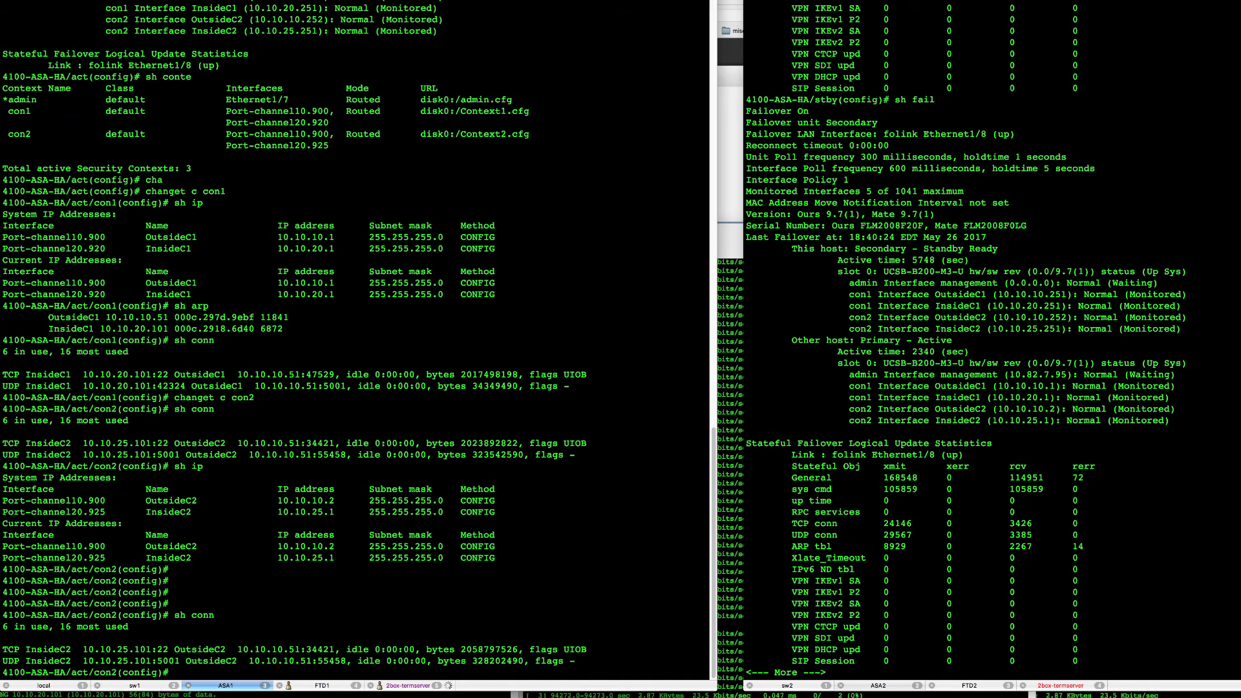
triple_click(592, 661)
left_click_drag(592, 661, 593, 646)
left_click_drag(535, 550, 507, 468)
left_click(493, 550)
type("sh arp")
key("Return")
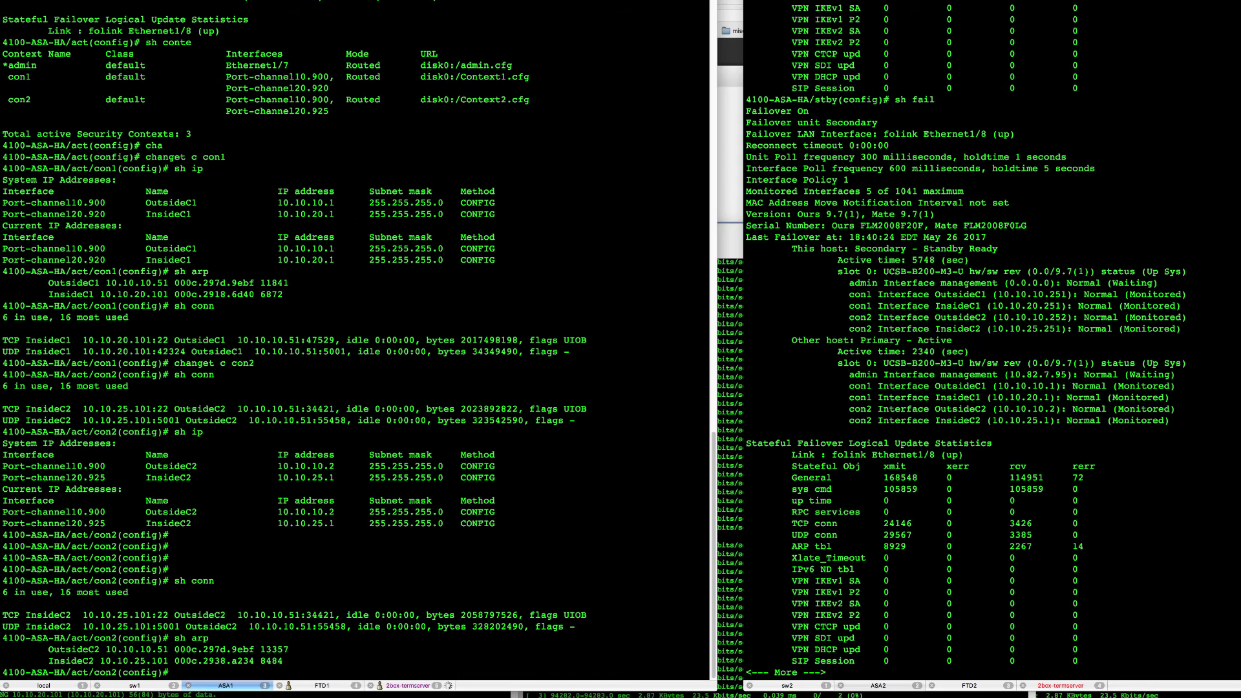
Step: Change to context con1 and run 'sh conn', 'sh ip' and 'sh arp'
type("ch")
key("Tab")
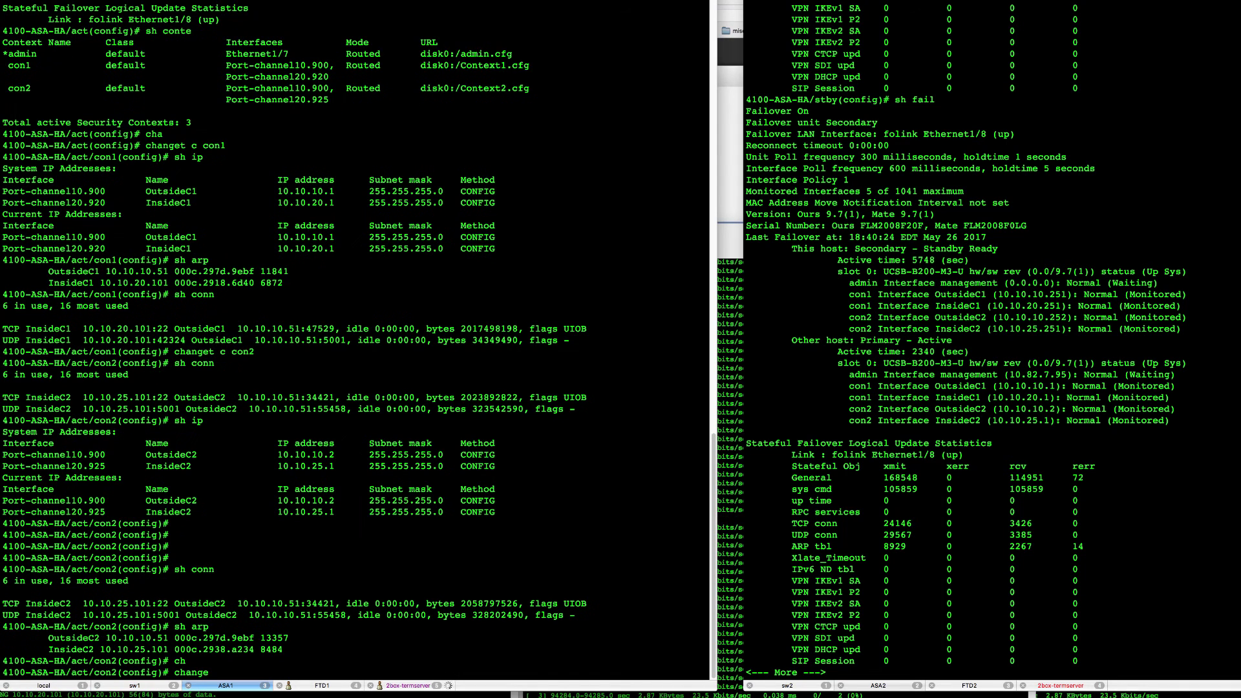
type("c con1")
key("Return")
type("sh conn")
key("Return")
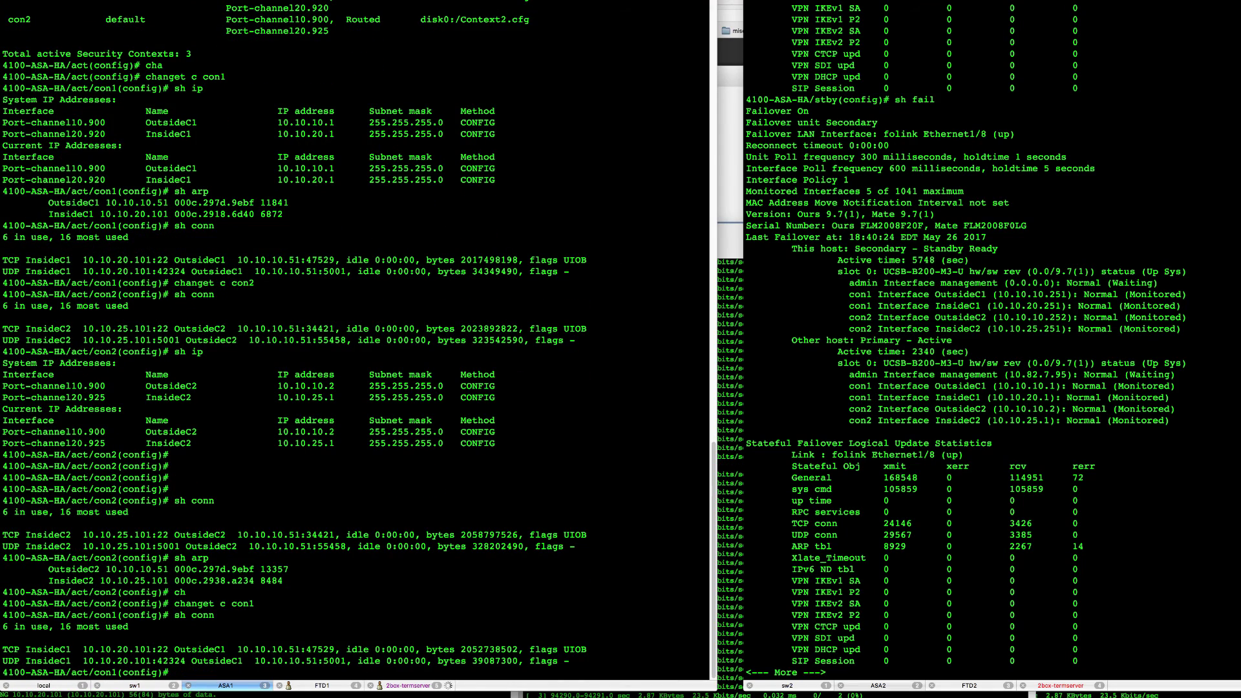
type("sh ip")
key("Return")
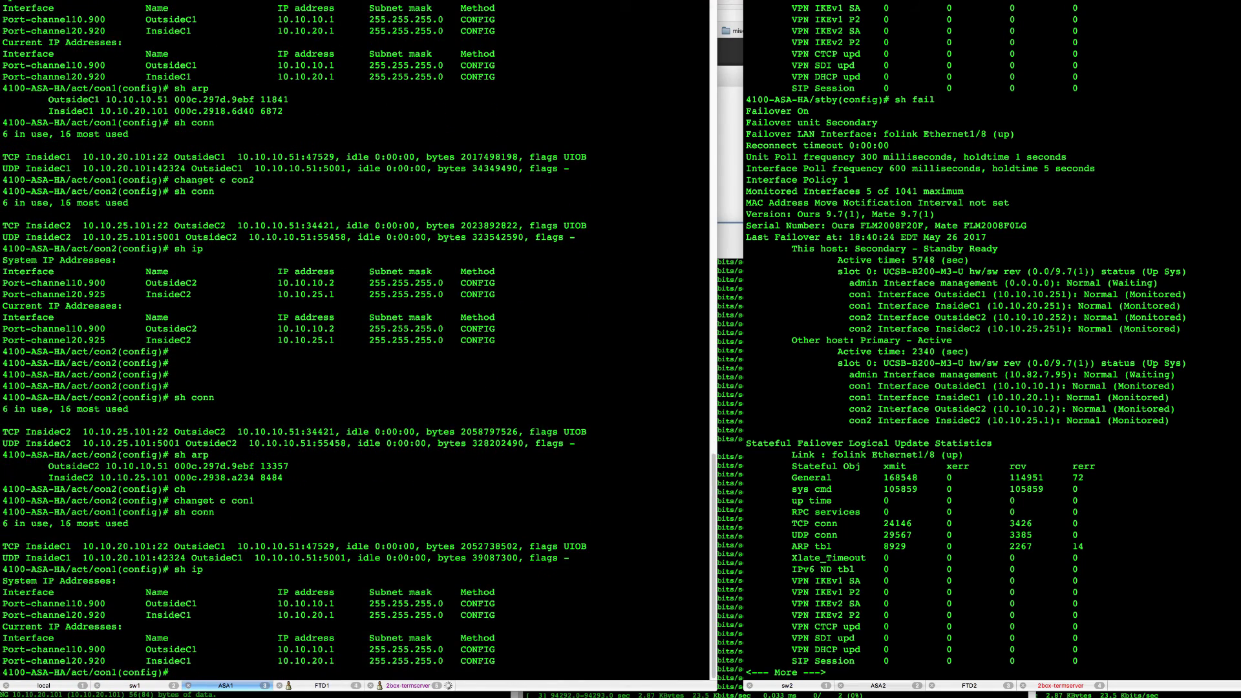
type("sh arp")
key("Return")
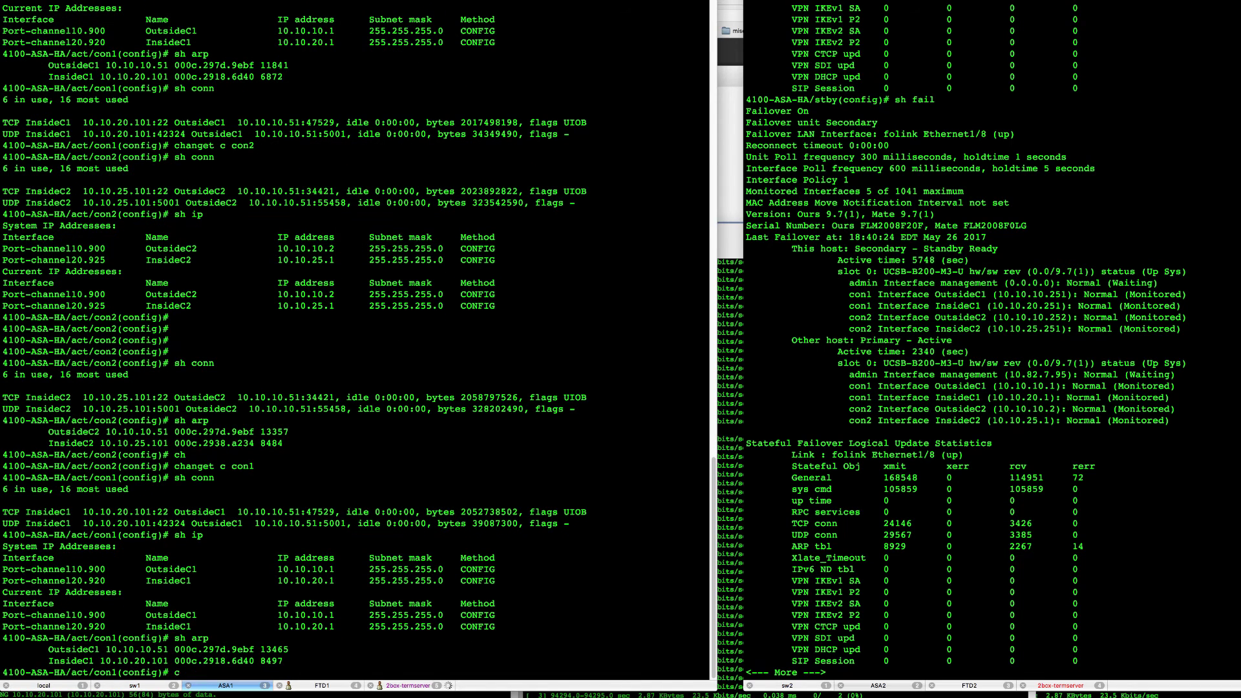
Step: Change to the system context and run 'sh context' to list admin, con1 and con2
type("cha")
key("Tab")
type("t sys")
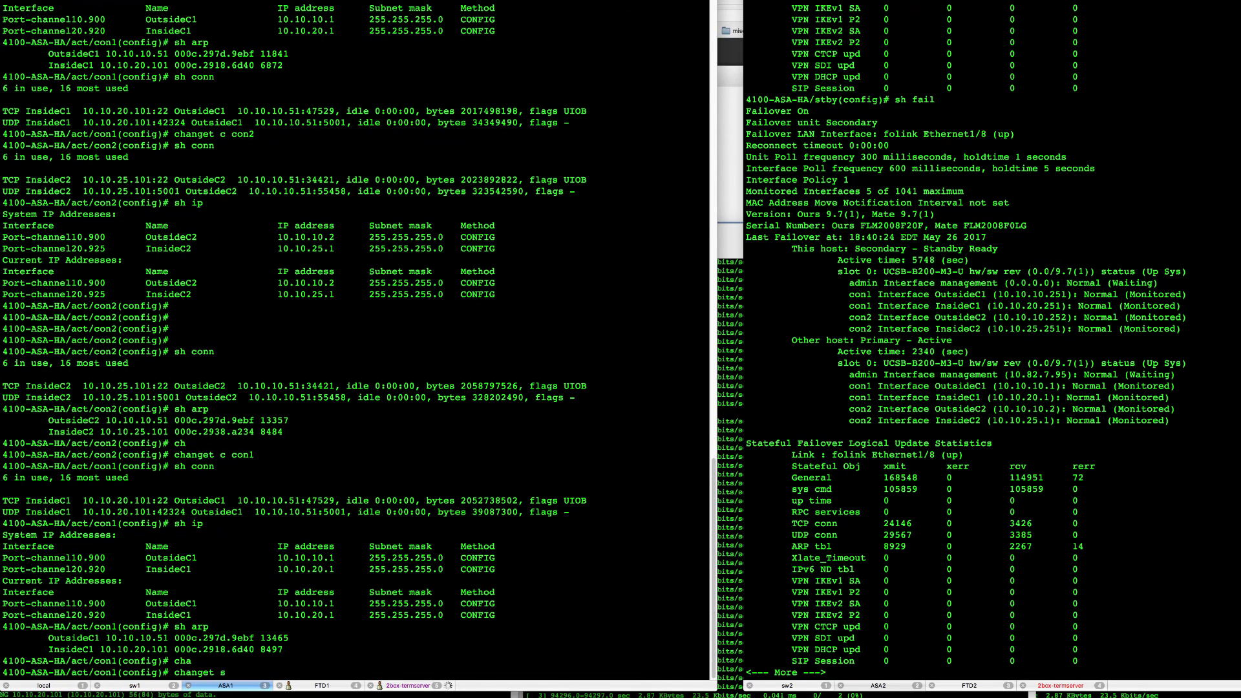
key("Return")
type("sh conte")
key("Return")
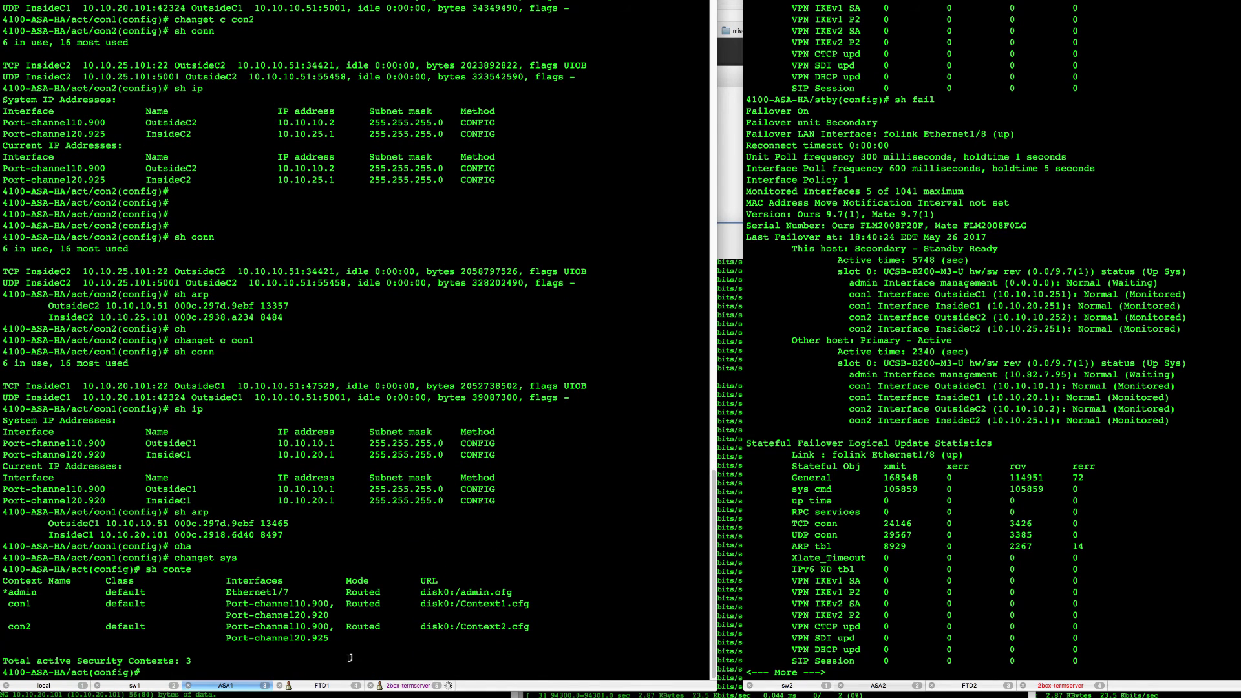
left_click_drag(174, 674, 8, 570)
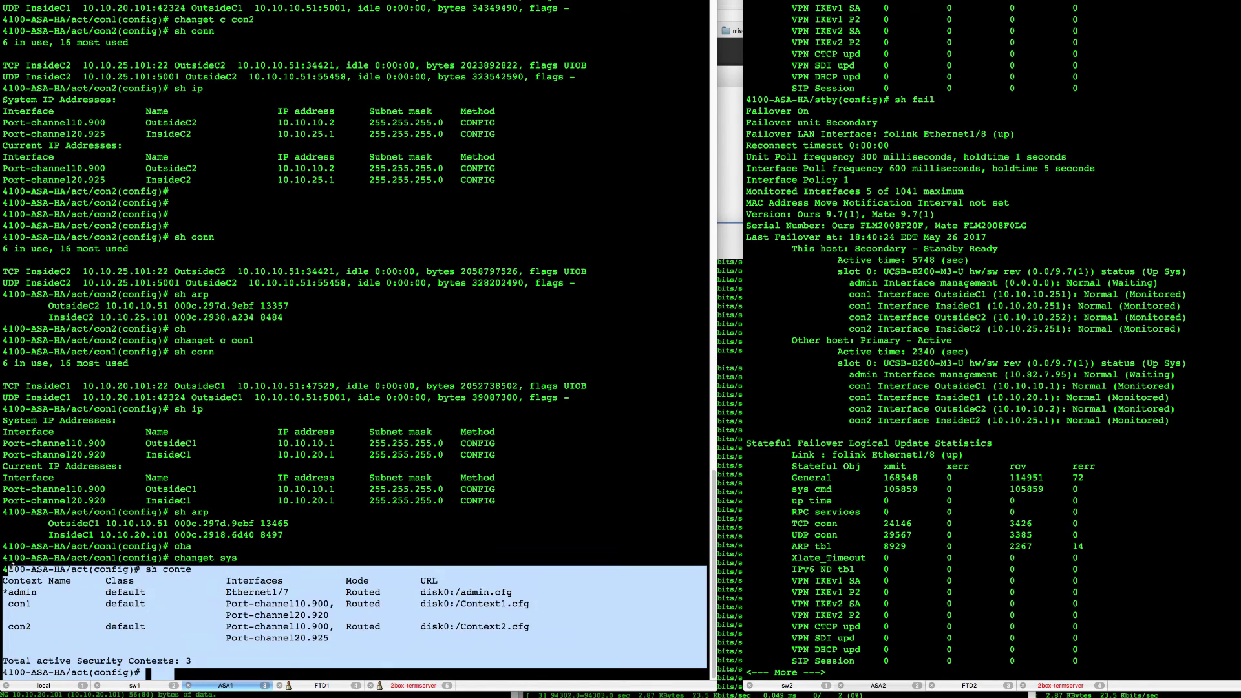
left_click(40, 513)
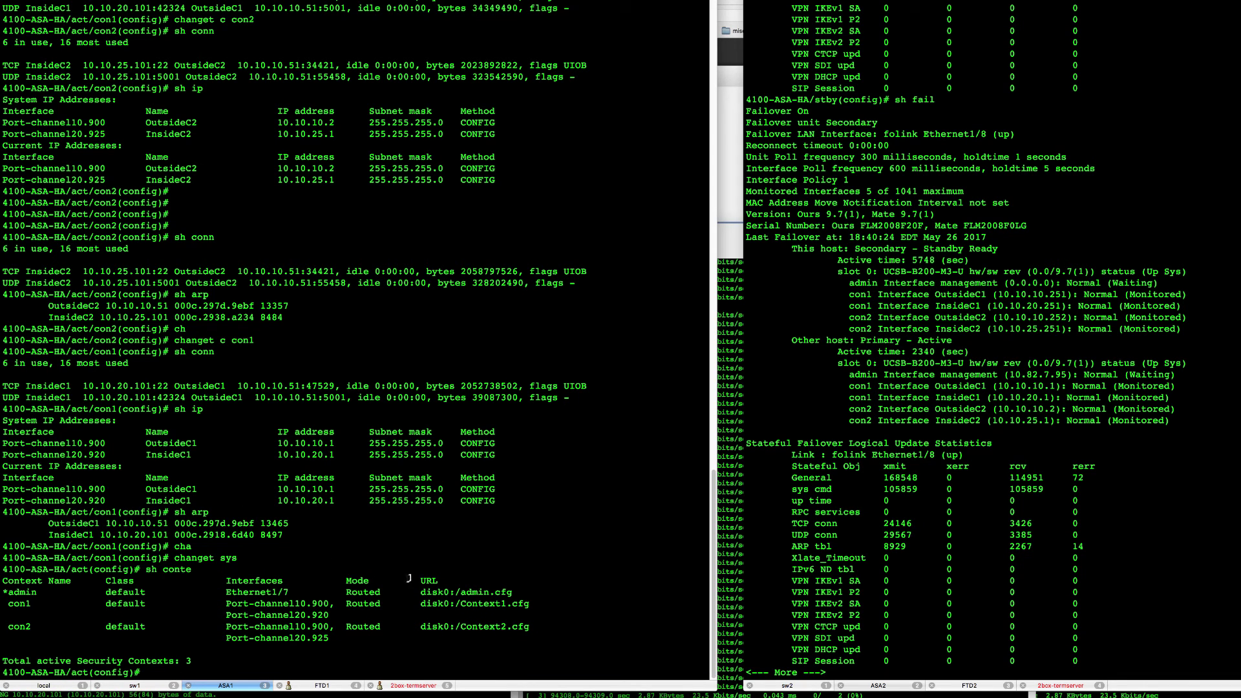
Step: Put FTD1 and FTD2 in the two panes and run 'show cluster info' on FTD1
left_click(321, 685)
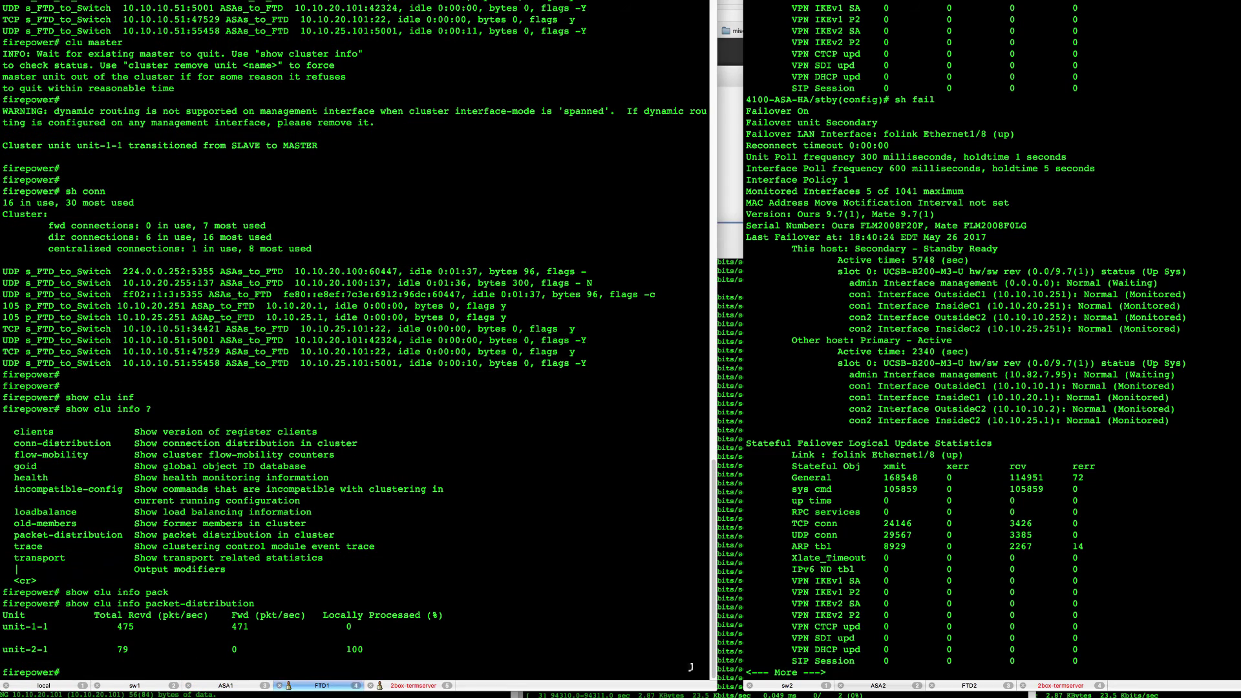
left_click(929, 660)
left_click(969, 685)
left_click(521, 569)
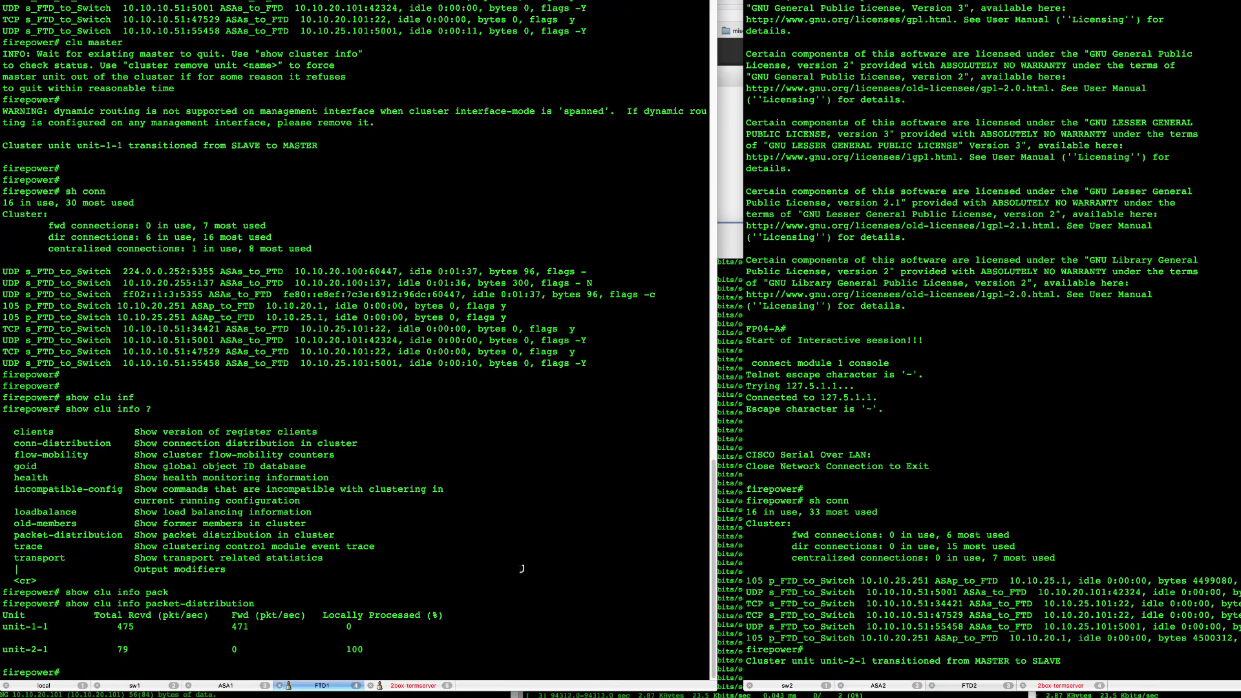
type("sh clu inf")
key("Tab")
key("Return")
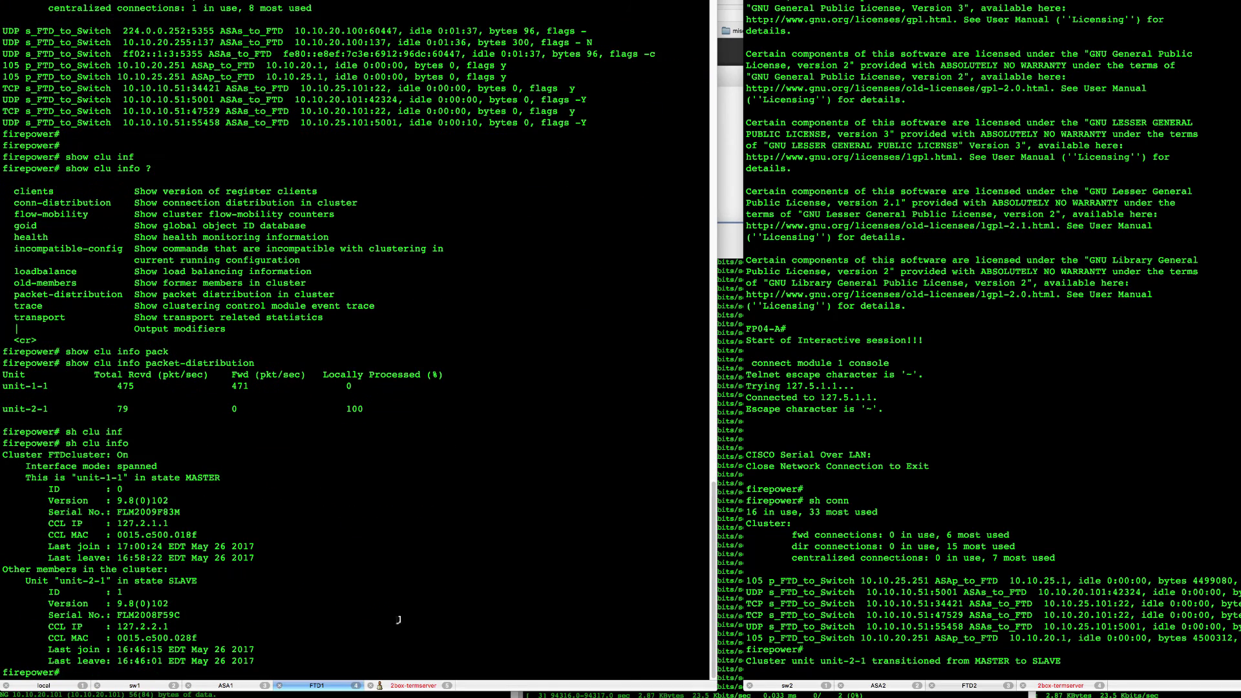
left_click_drag(263, 661, 5, 431)
Step: Run 'show cluster info' on FTD2 to confirm unit-2-1 is SLAVE
left_click(915, 586)
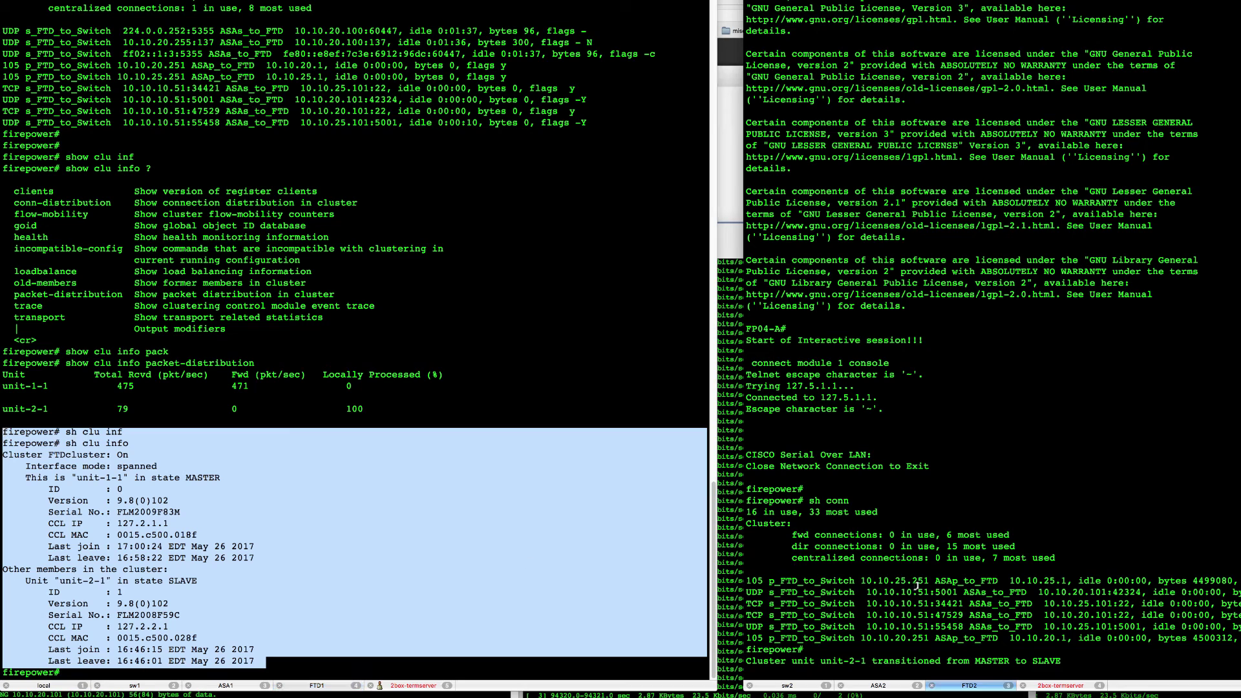
key("Return")
key("Return")
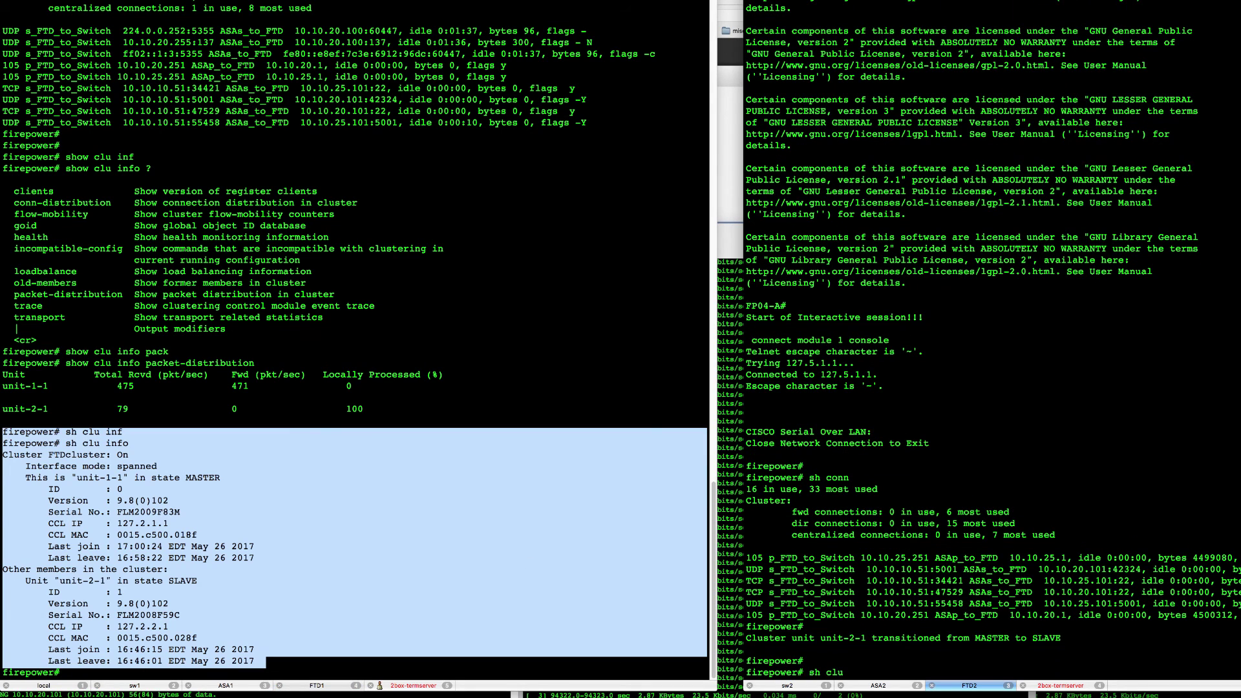
type("sh clu")
key("Tab")
type("inf")
key("Return")
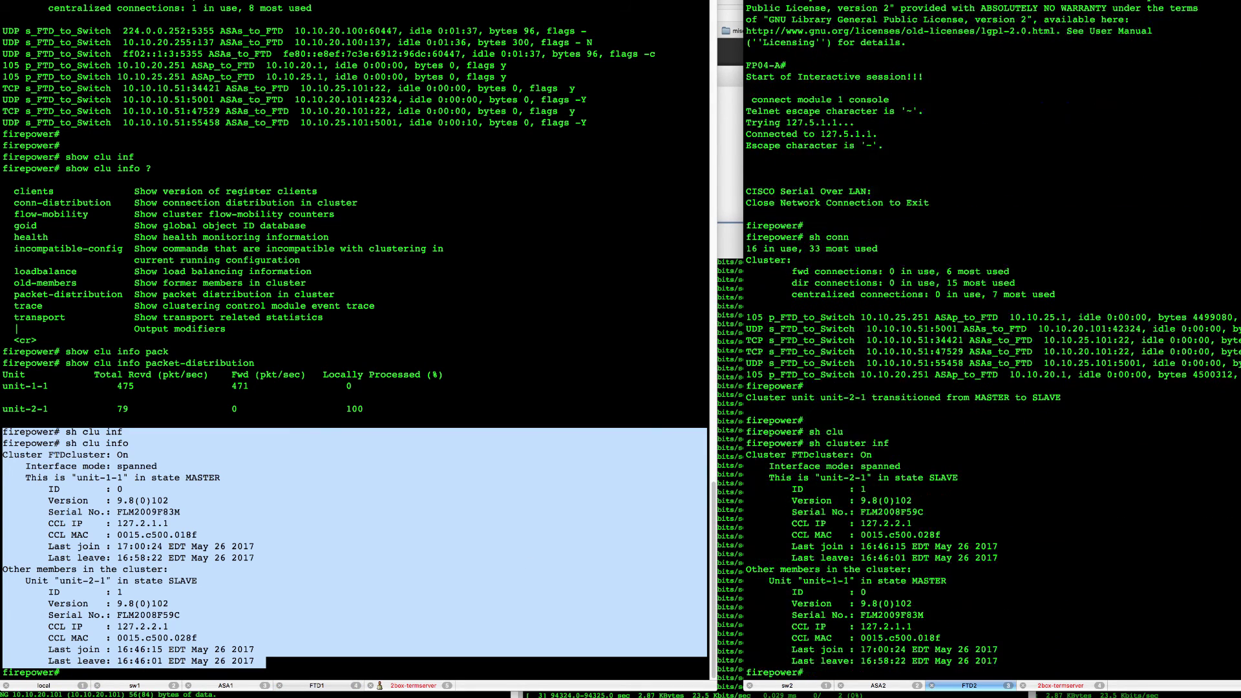
Step: Run 'sh conn' on both FTD1 (master) and FTD2 (slave) to list cluster connections
left_click(429, 496)
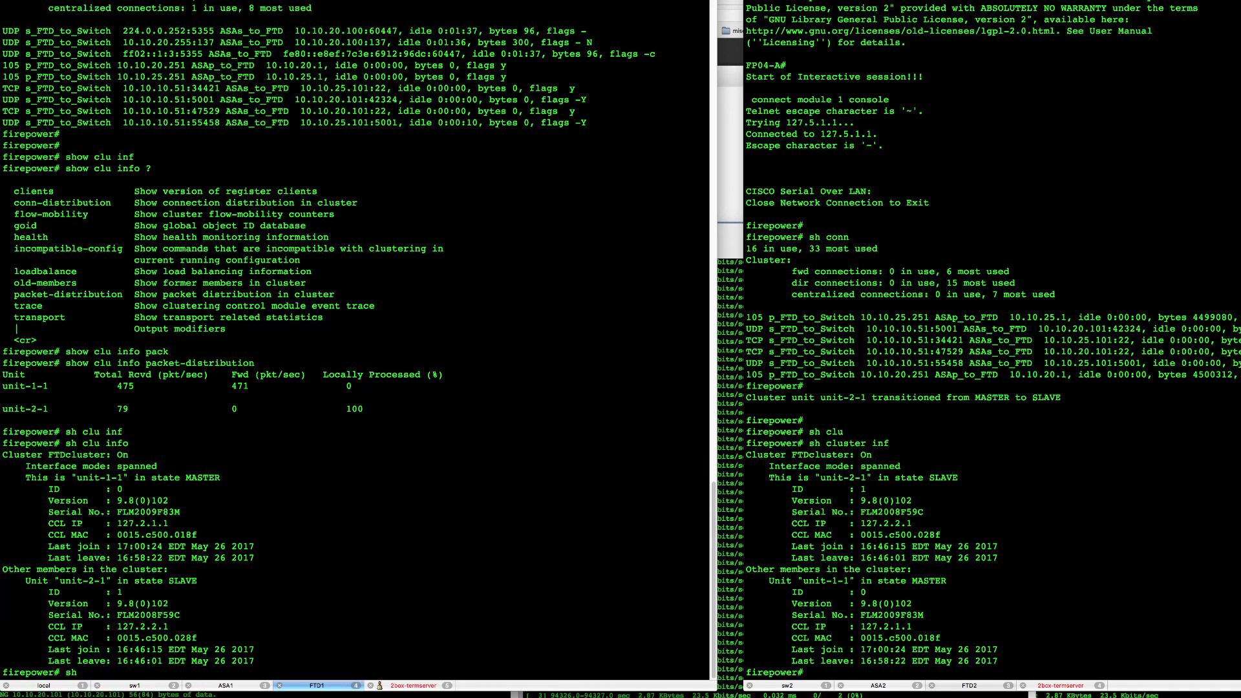
type("sh conn")
key("Return")
left_click(853, 614)
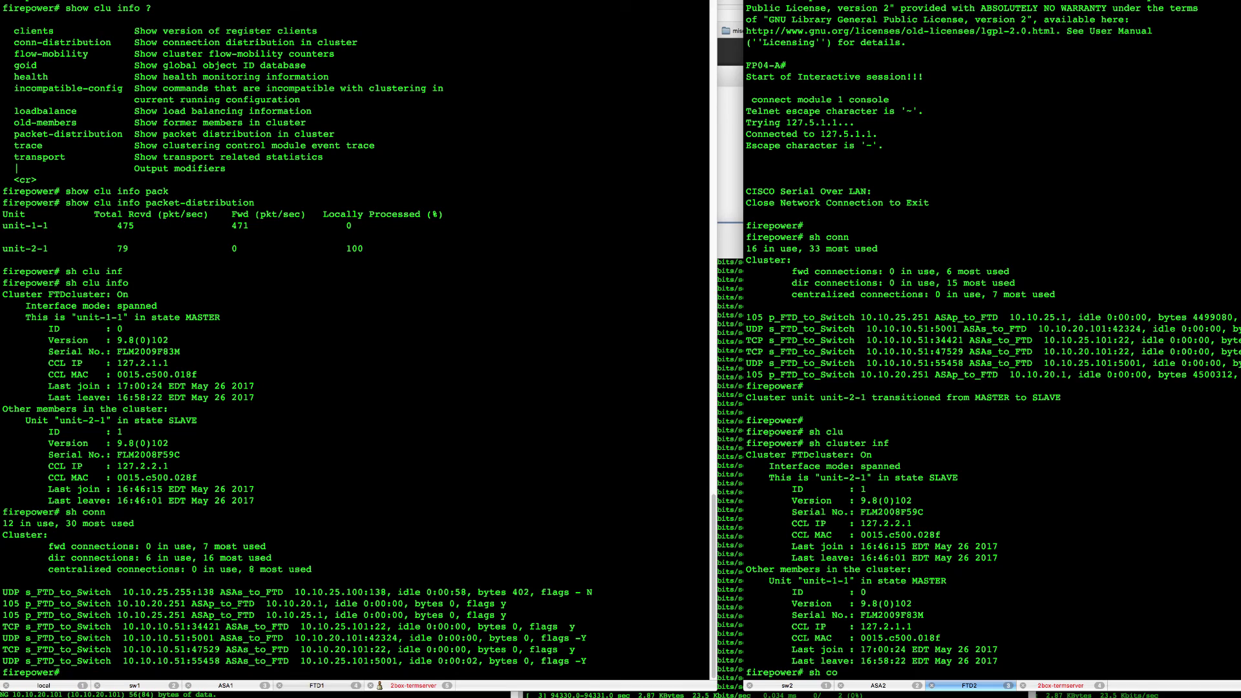
type("nn")
key("Return")
Step: Highlight the master's and slave's connection entries and the unit-2-1 SLAVE lines, then raise hostA
left_click(48, 670)
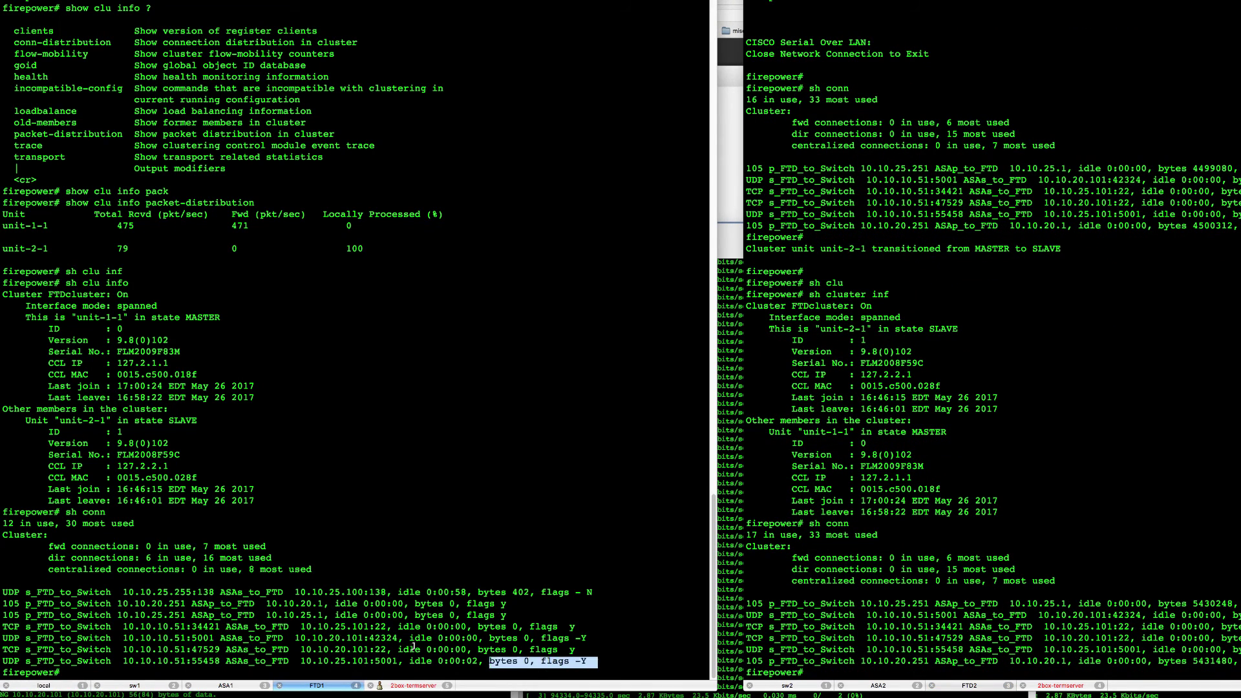
left_click_drag(597, 661, 2, 592)
left_click(987, 566)
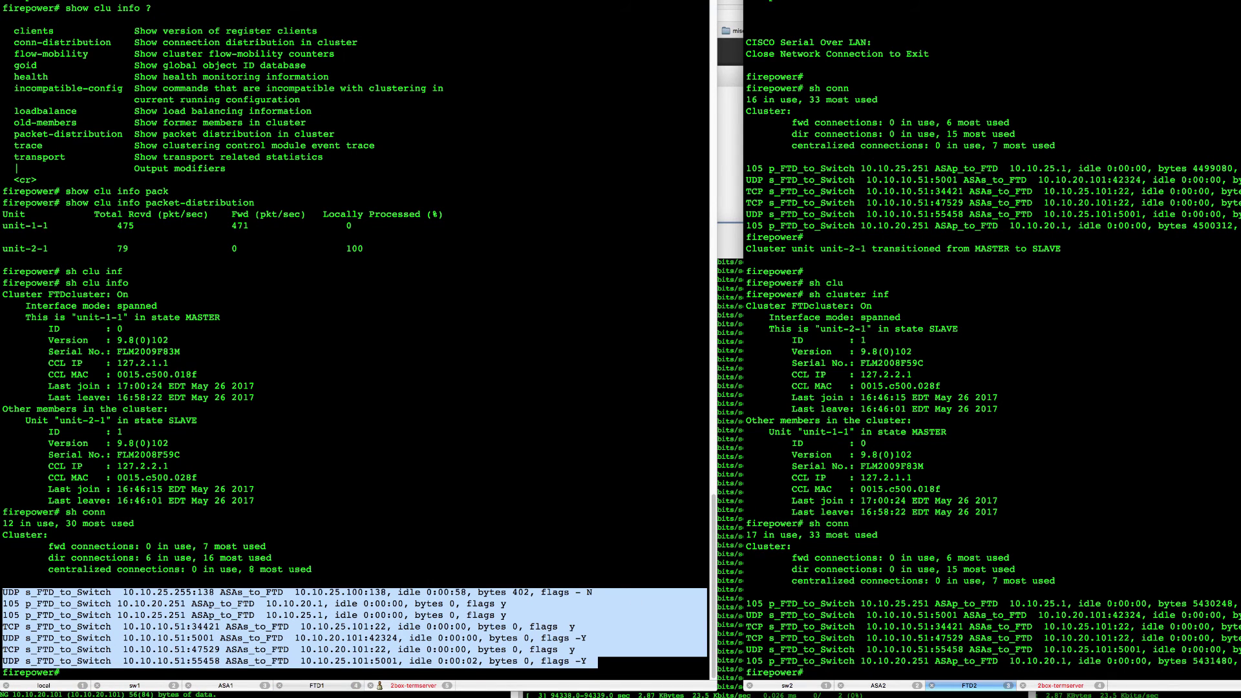
left_click_drag(811, 673, 746, 592)
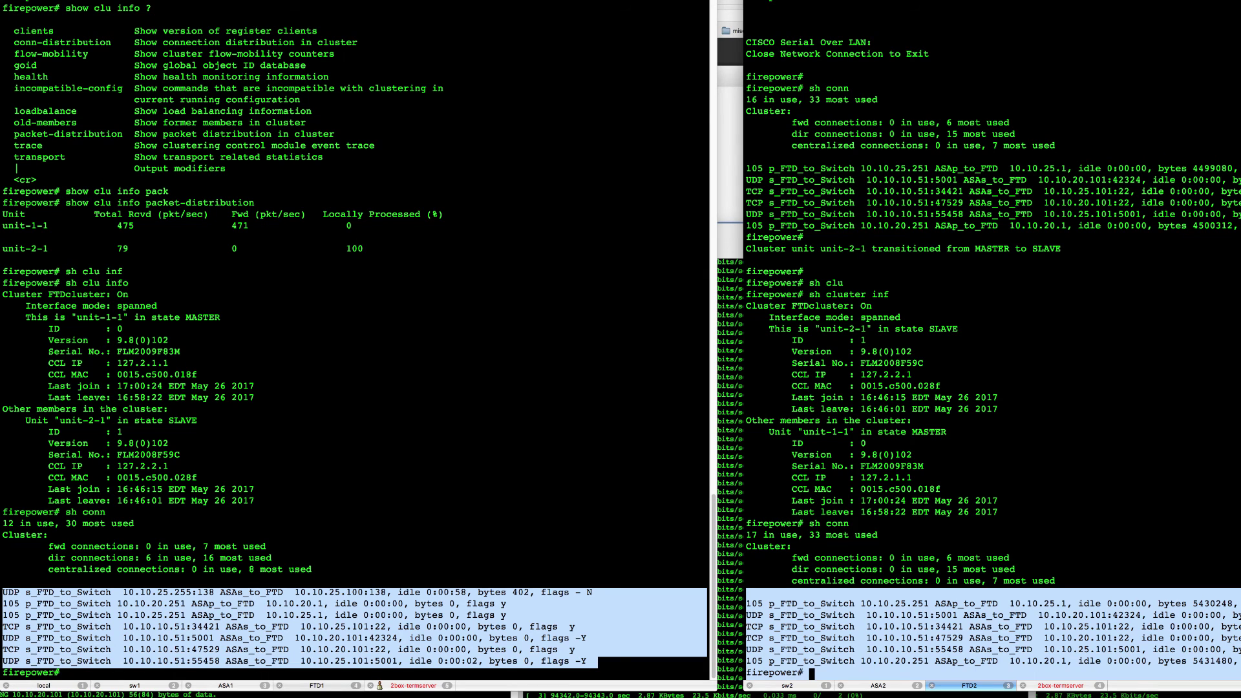
left_click_drag(972, 331, 725, 297)
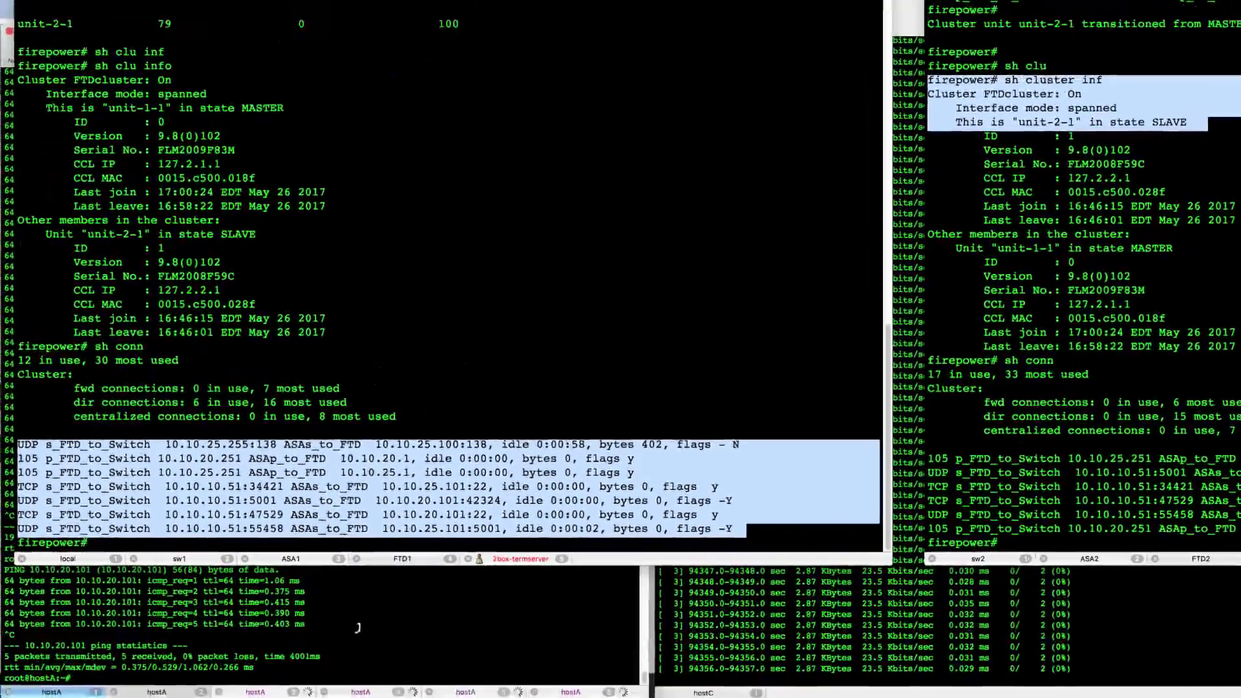
left_click(240, 694)
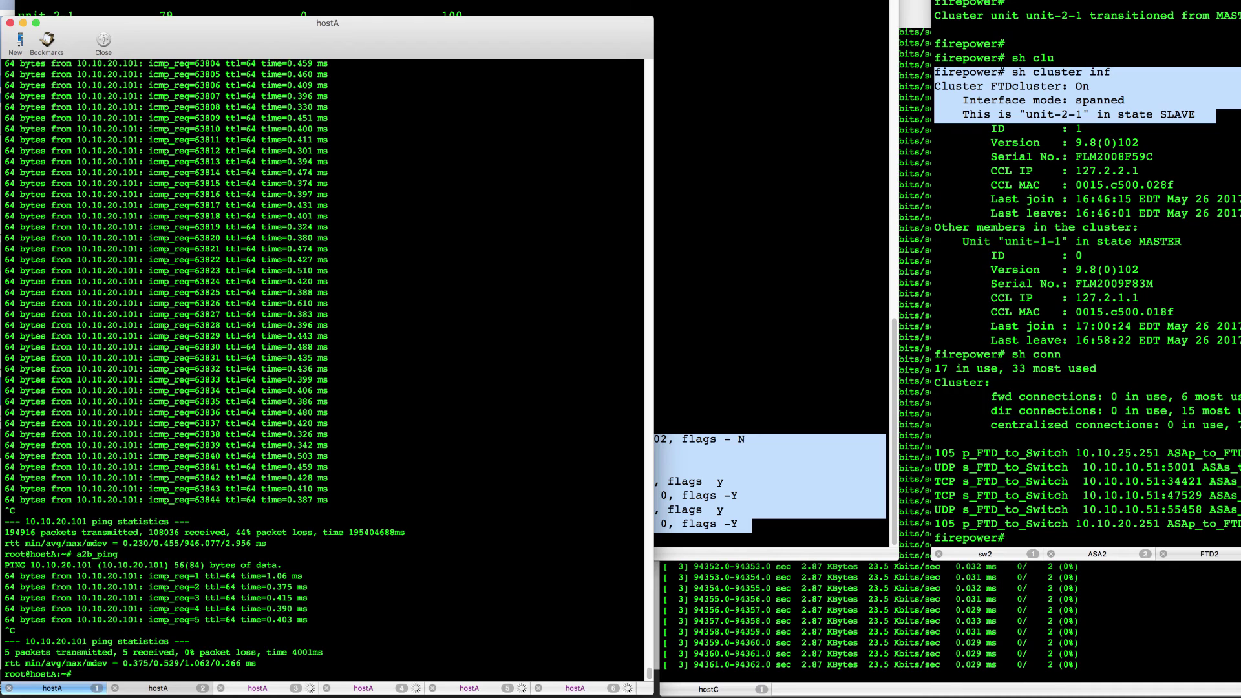
Step: Rerun a2b_ping to 10.10.20.101 and a2c_ping to 10.10.25.101, stopping each after three replies
key("Return")
key("Return")
key("Return")
key("Up")
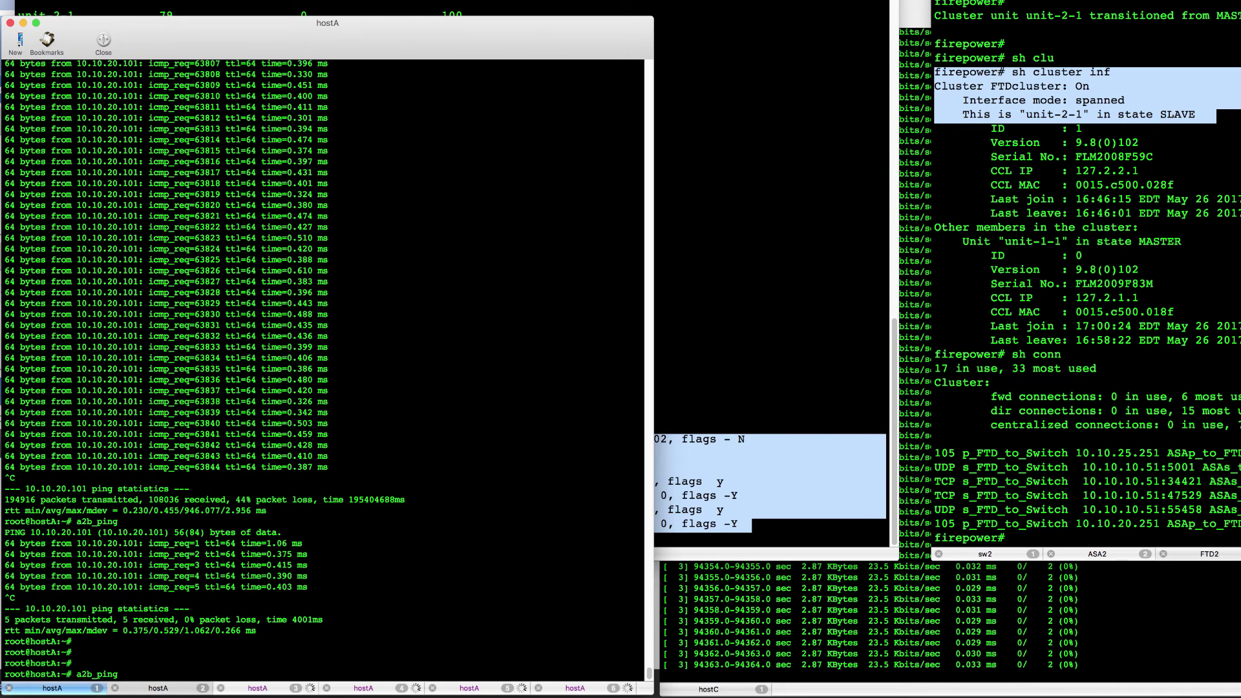
key("Return")
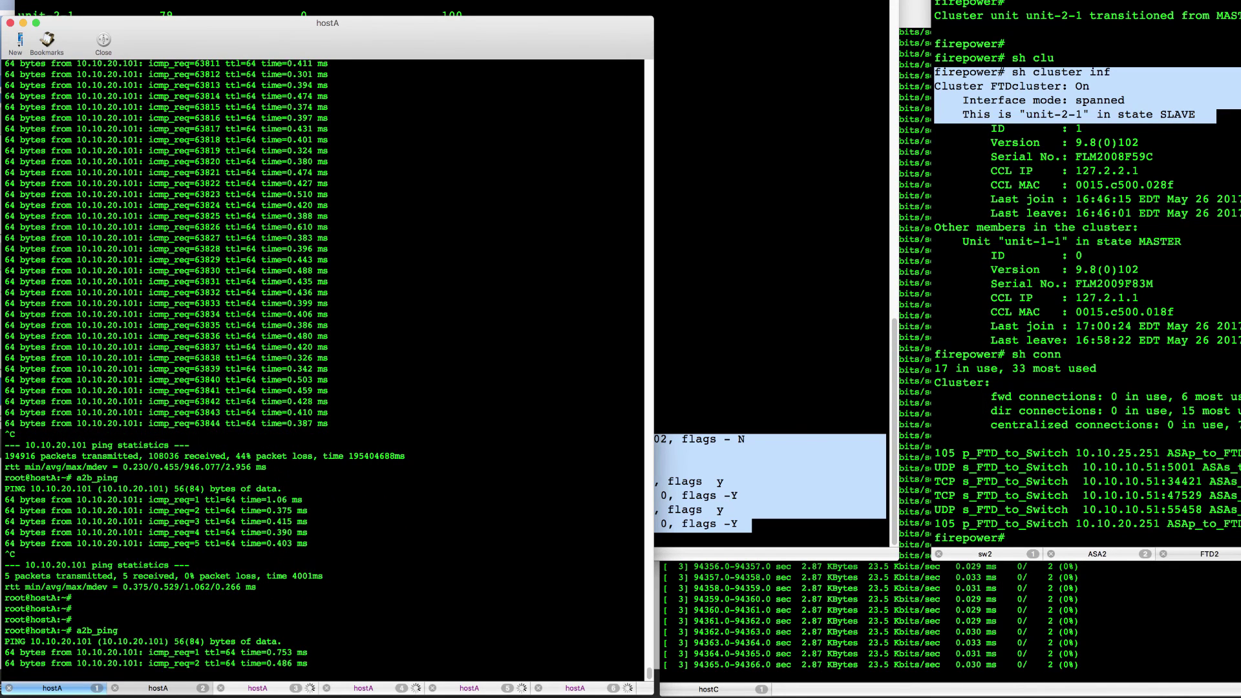
key("ctrl+c")
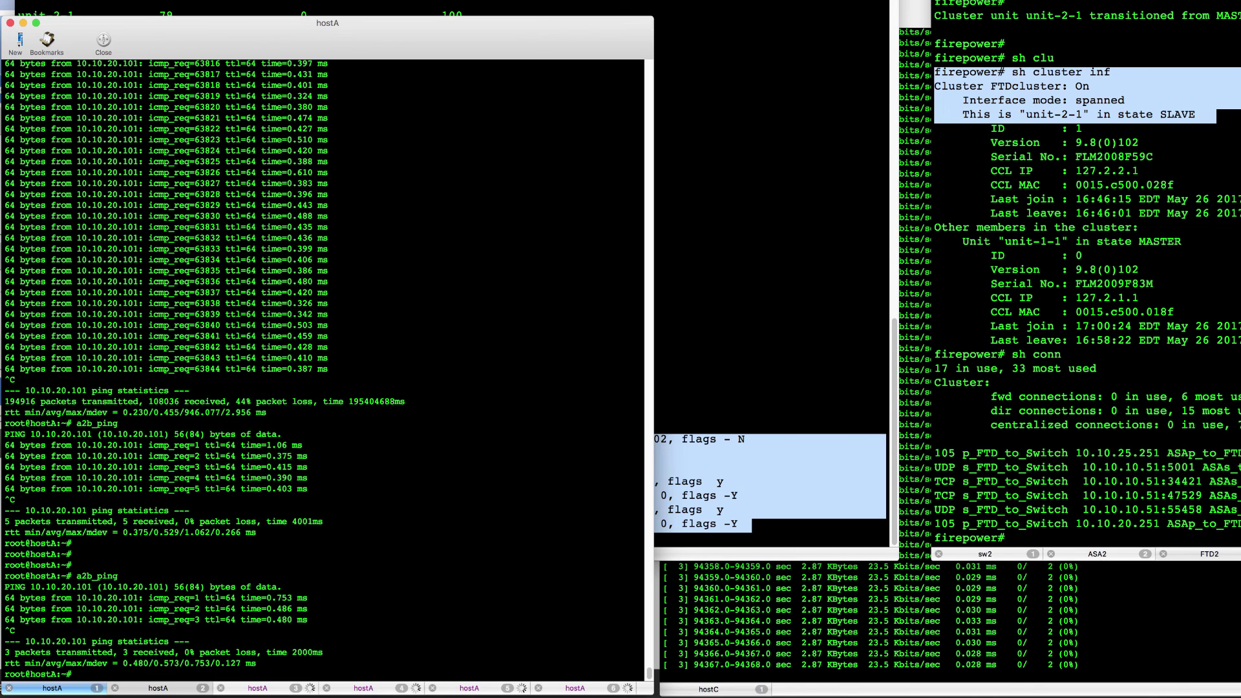
key("ctrl+Tab")
key("Return")
key("Up")
key("Return")
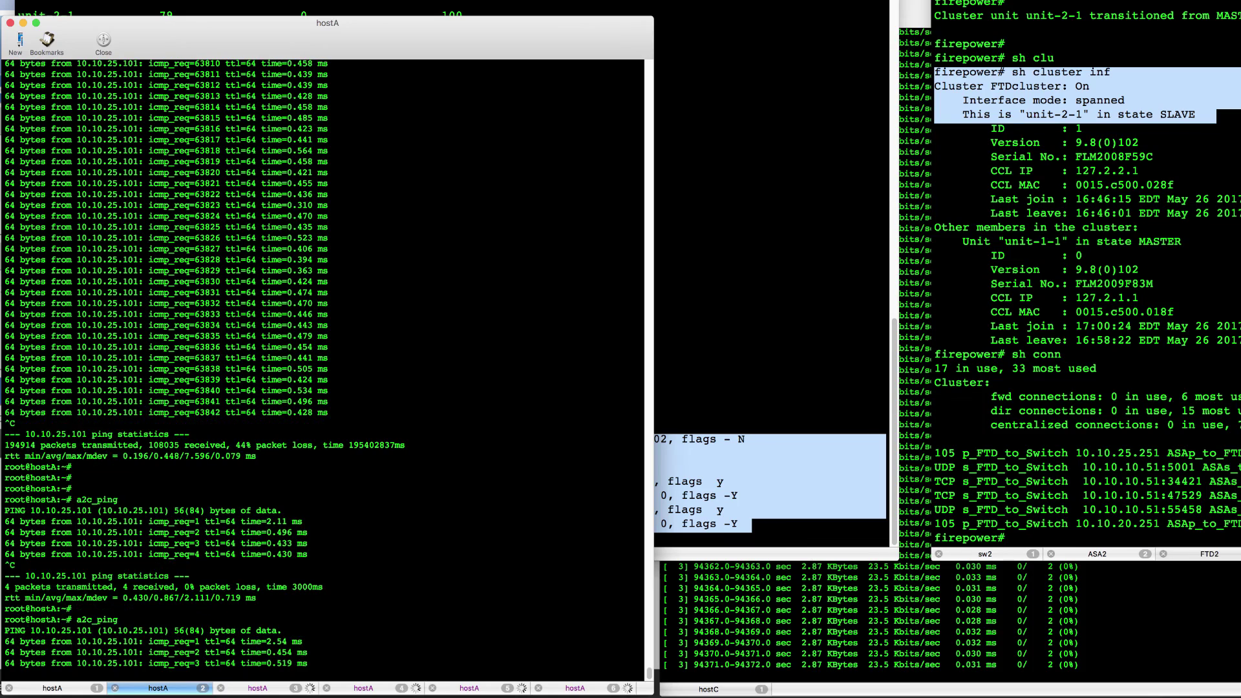
key("ctrl+c")
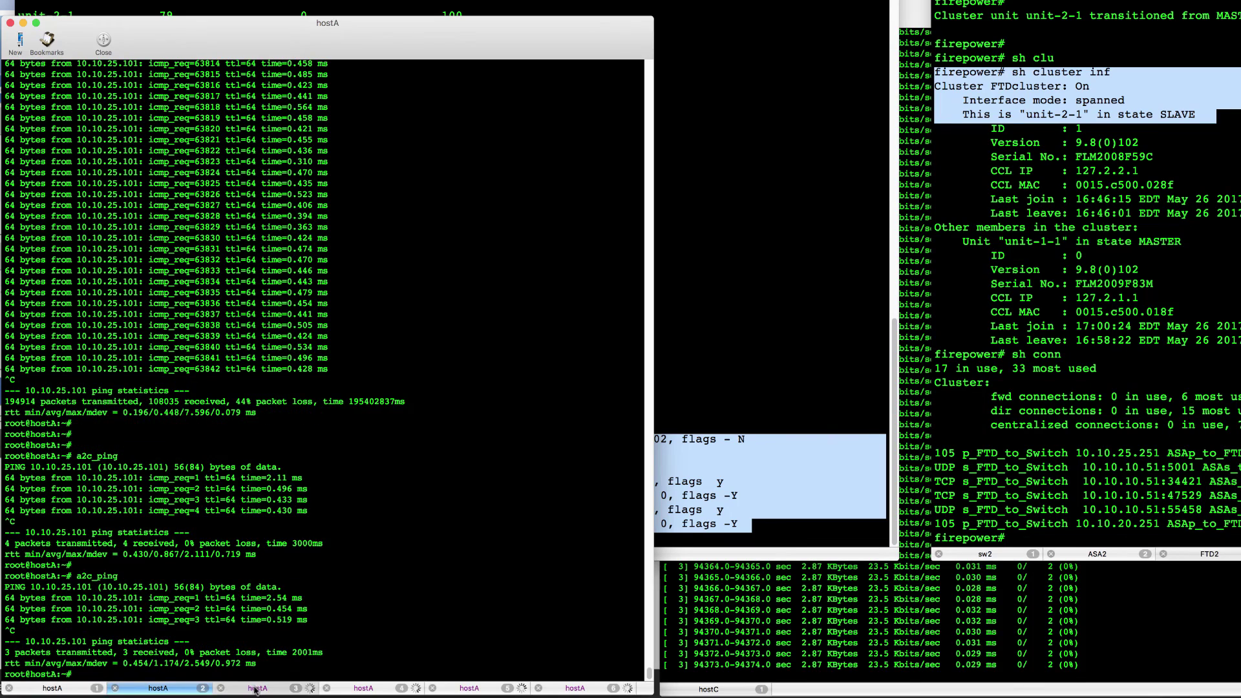
Step: Review hostA's two process-list sessions and highlight iperf throughput lines in the third
left_click(257, 689)
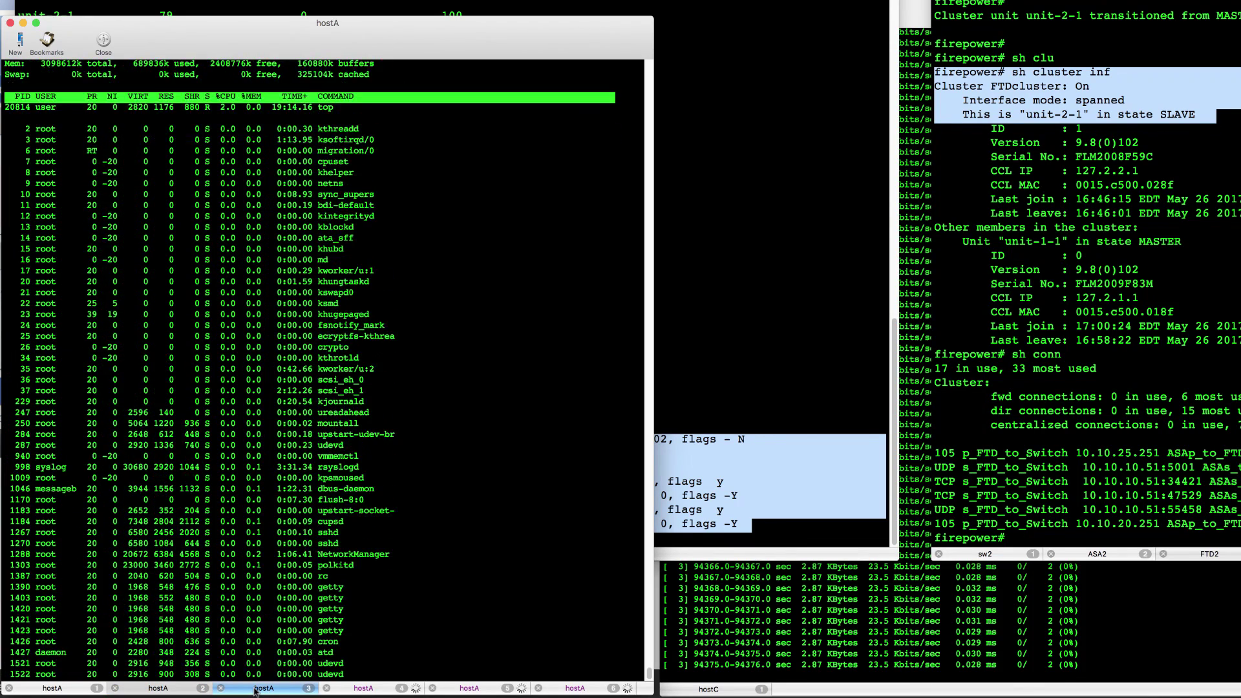
left_click(373, 689)
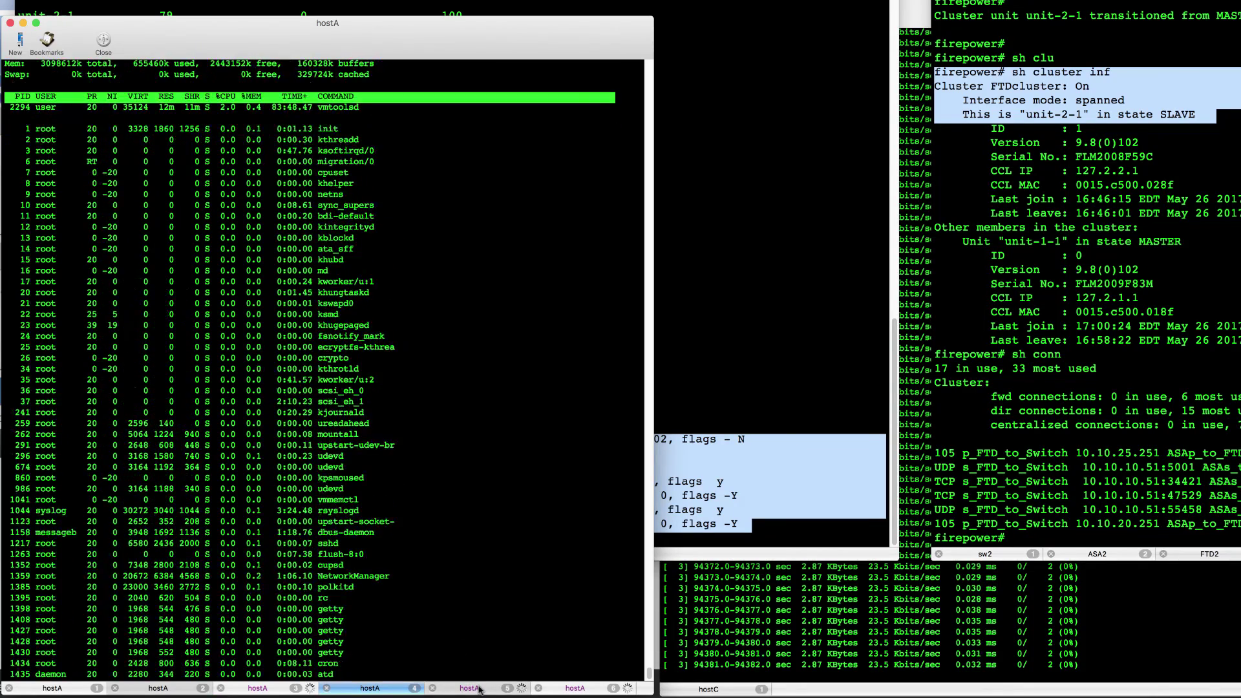
left_click(477, 689)
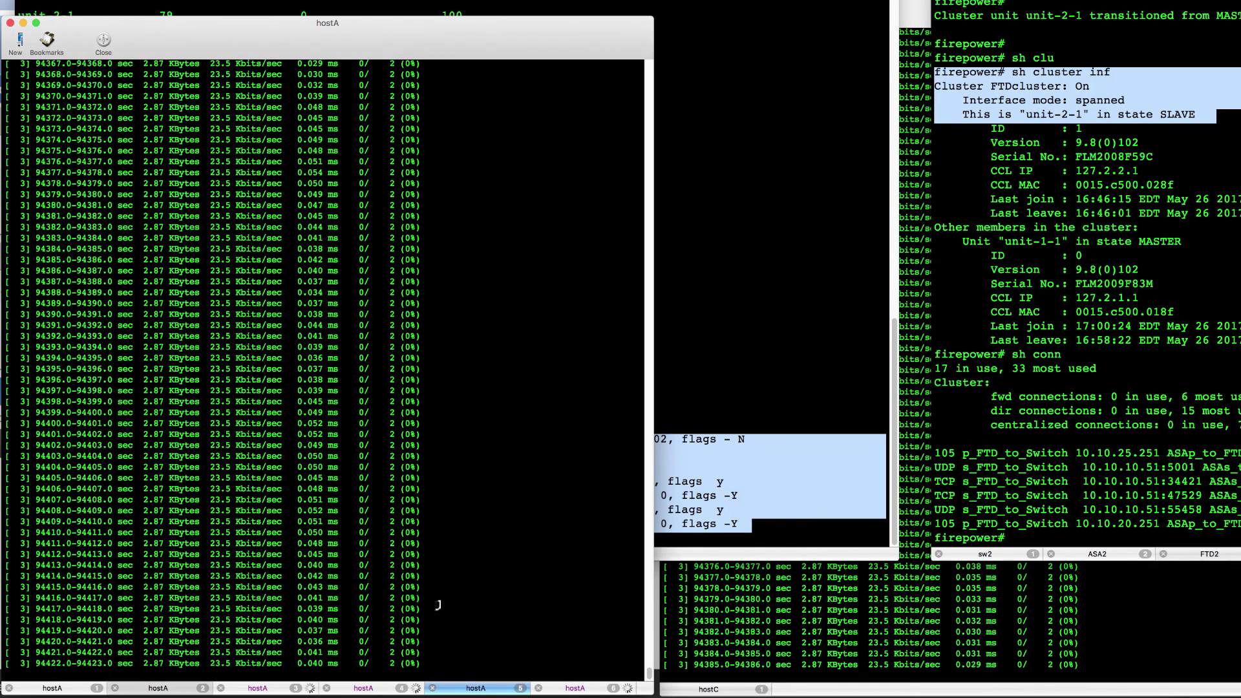
left_click_drag(442, 612, 457, 365)
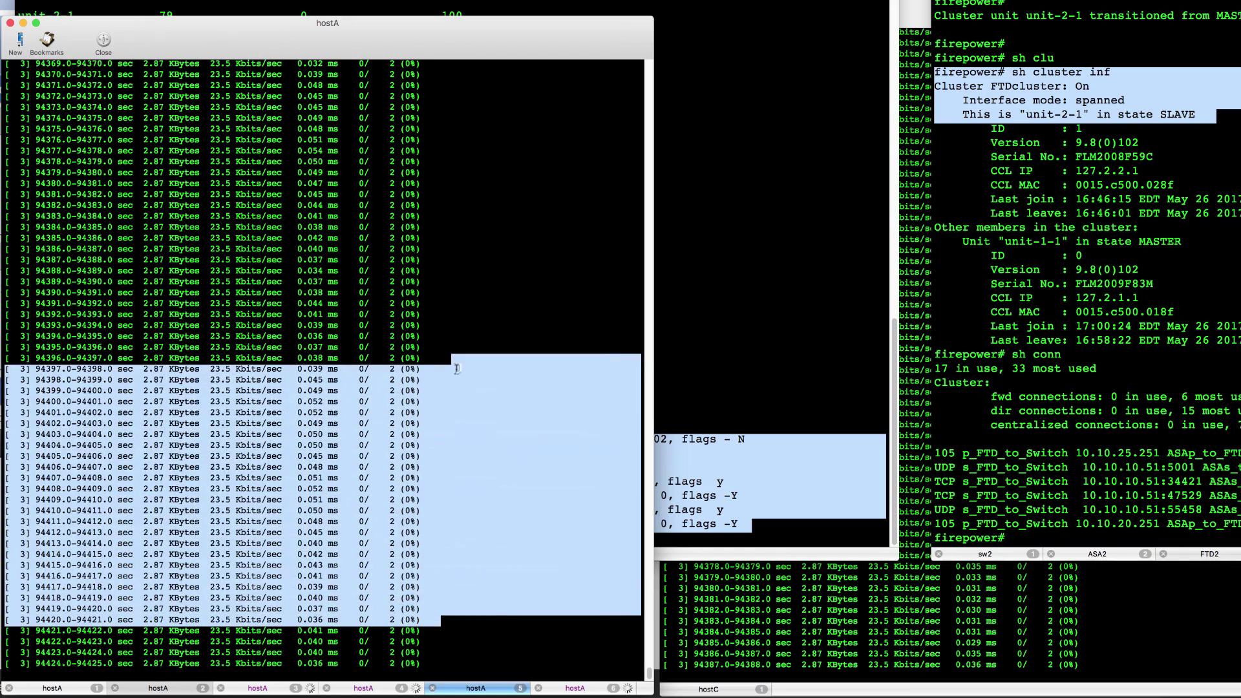
left_click(498, 495)
Step: Highlight hostC's iperf traffic lines, then return to the PowerPoint agenda slide
left_click(711, 620)
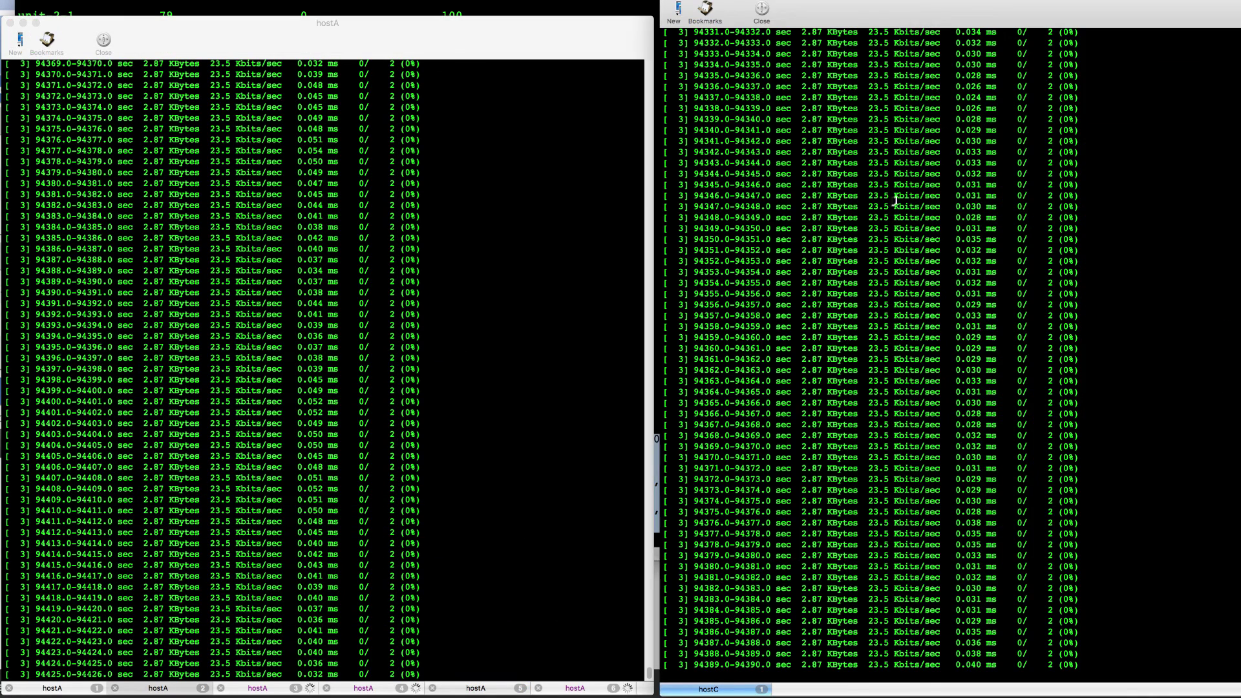
left_click_drag(816, 293, 862, 482)
left_click(989, 556)
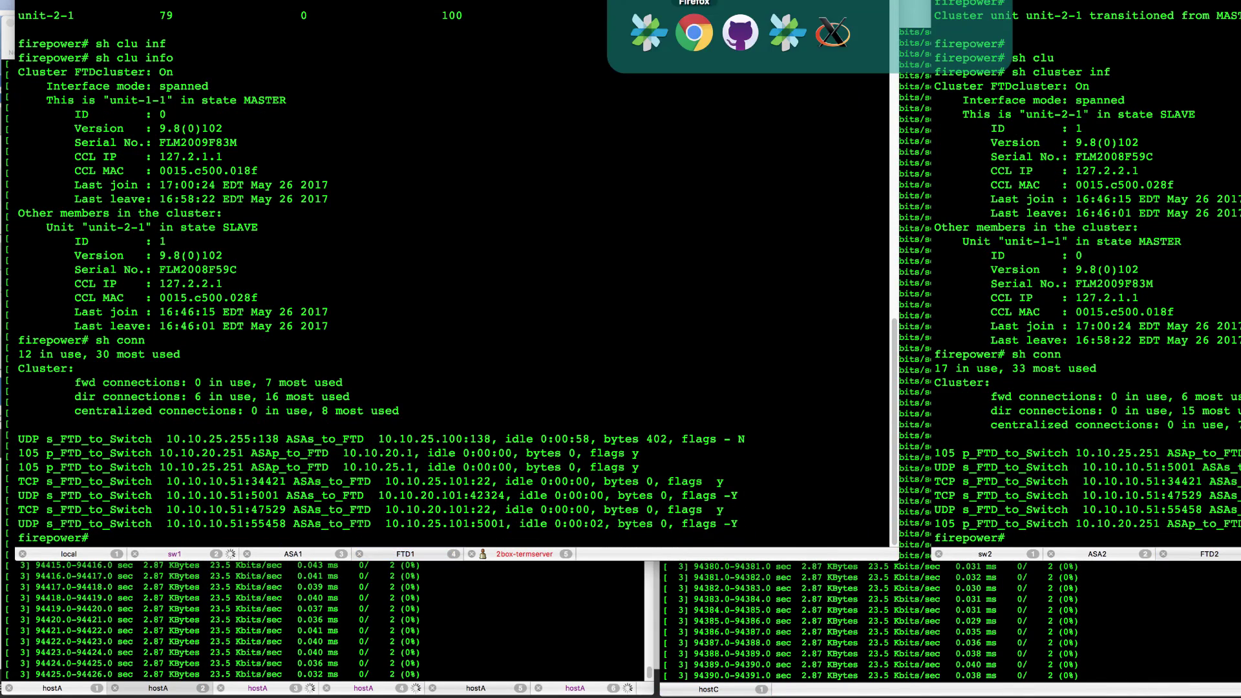
left_click(750, 36)
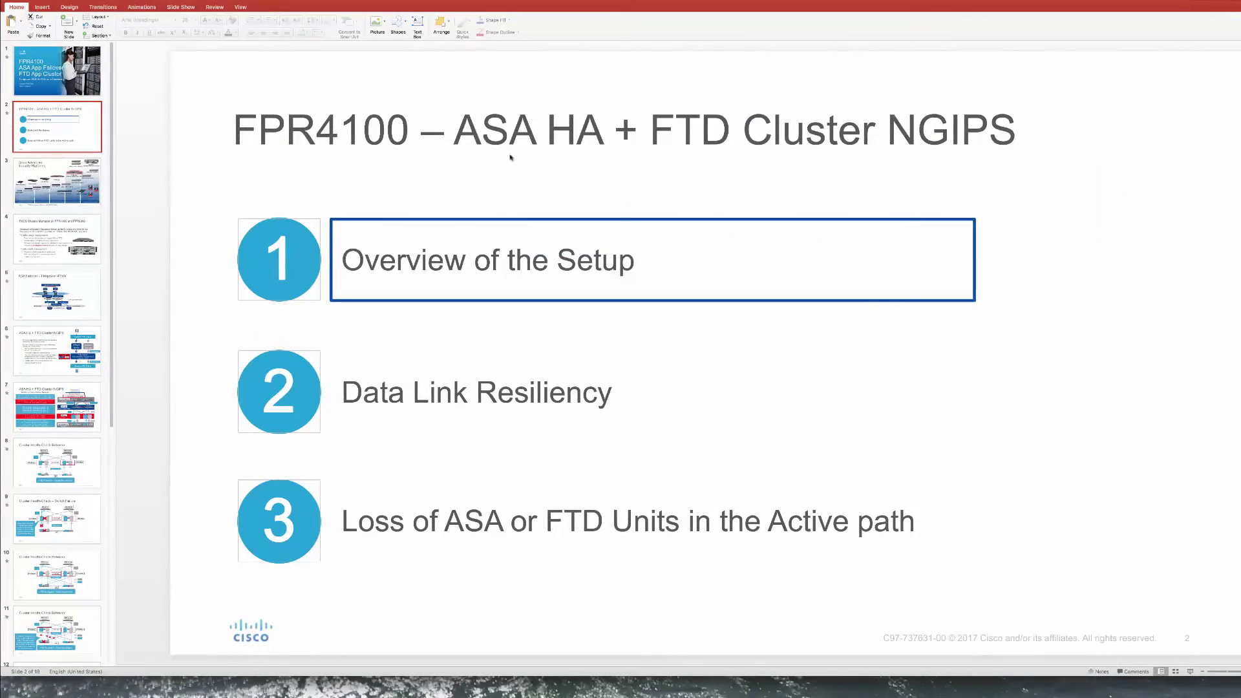